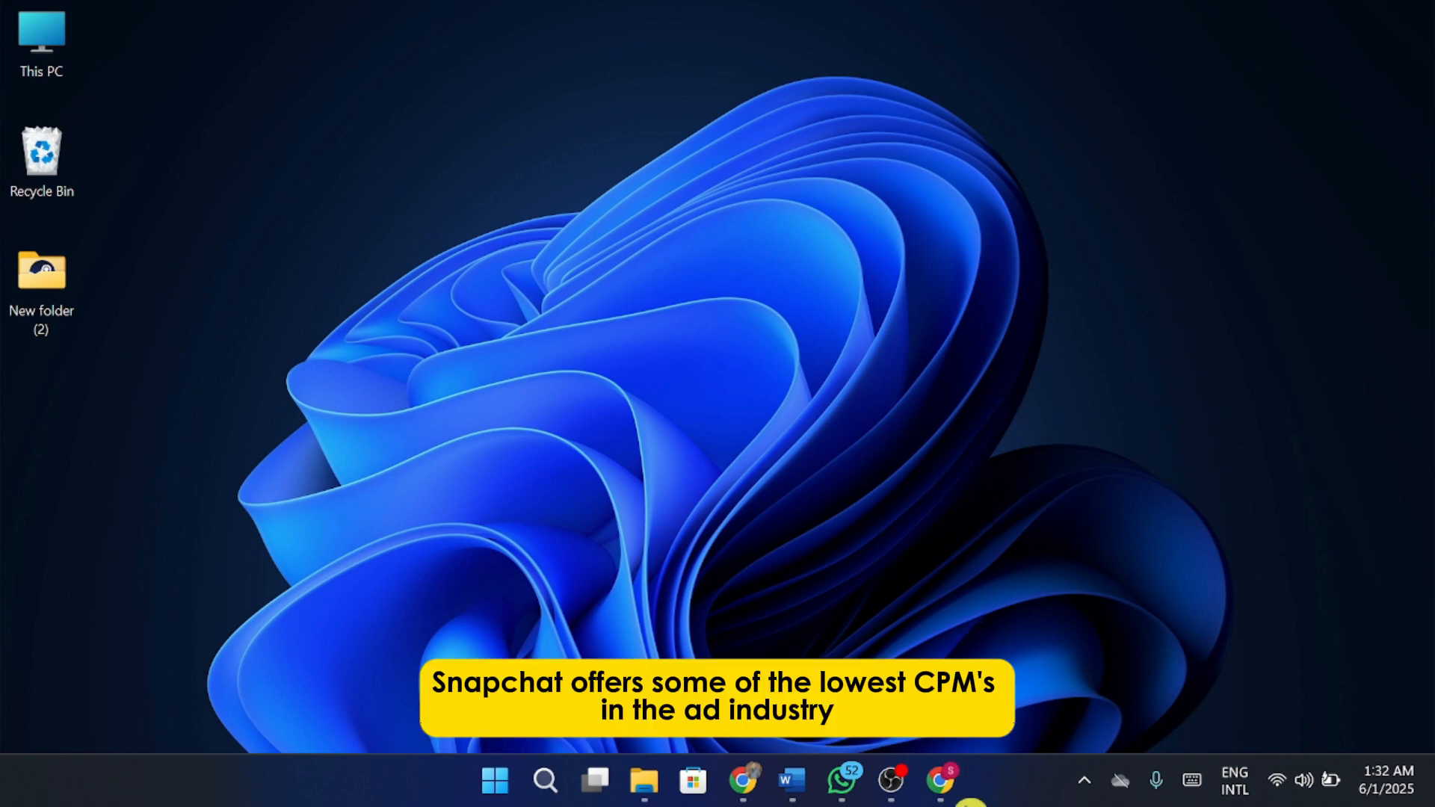
Switch to Chrome and look through the Snapchat for Business home page, including its interest categories and Snapchat Ads examples
click(946, 778)
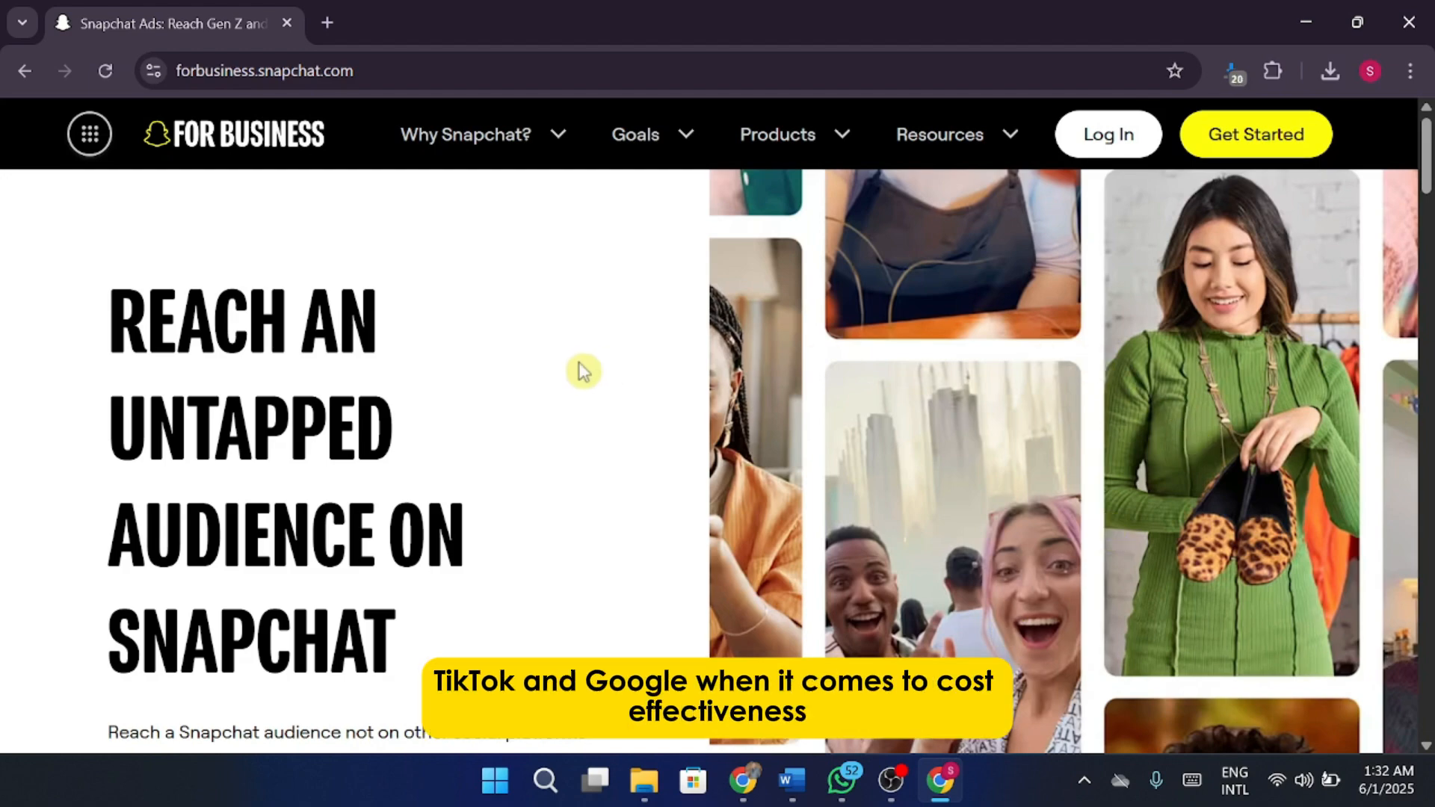
scroll(583, 371, down, 5)
scroll(582, 371, down, 9)
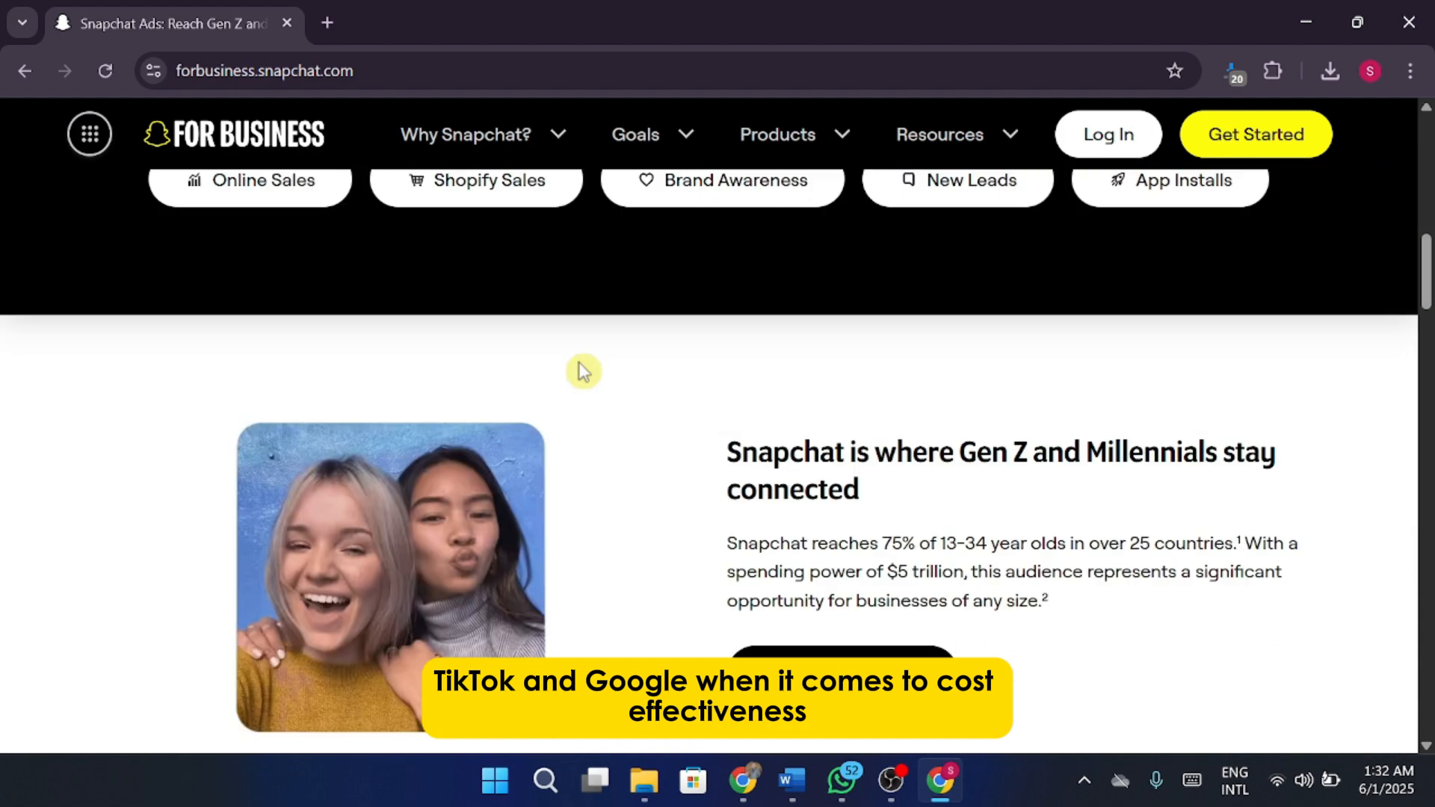
scroll(583, 371, down, 3)
scroll(583, 371, down, 4)
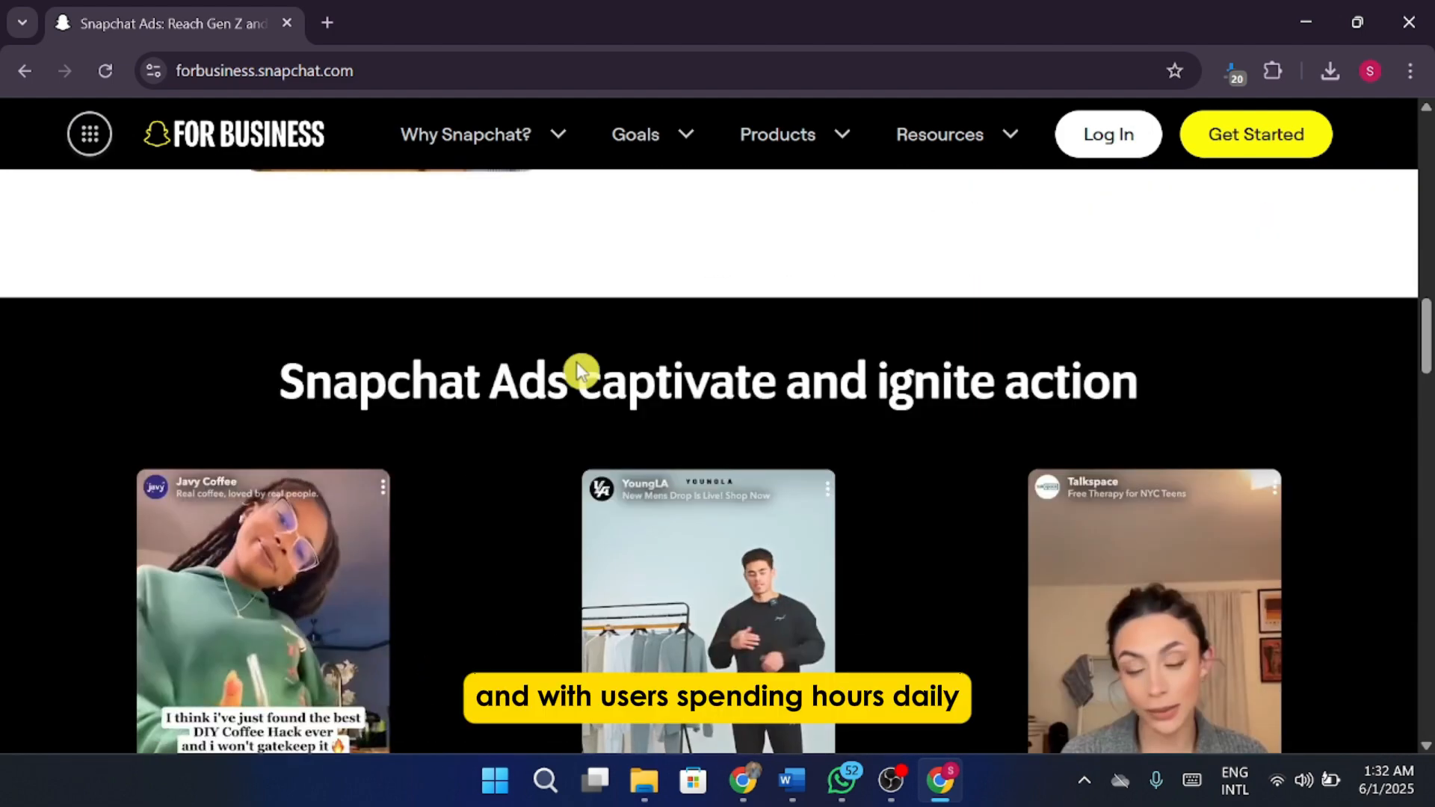
scroll(580, 369, down, 3)
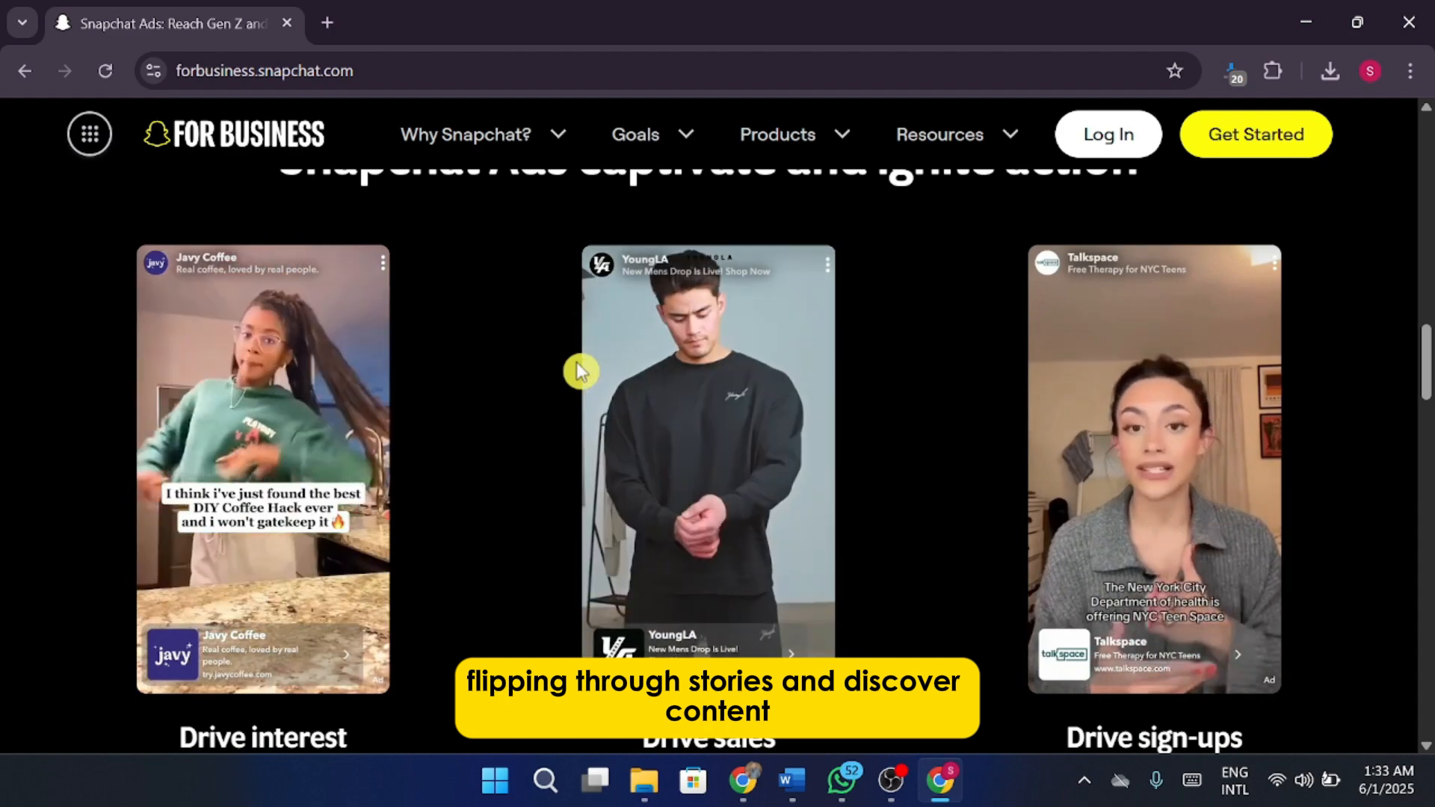
scroll(580, 372, down, 5)
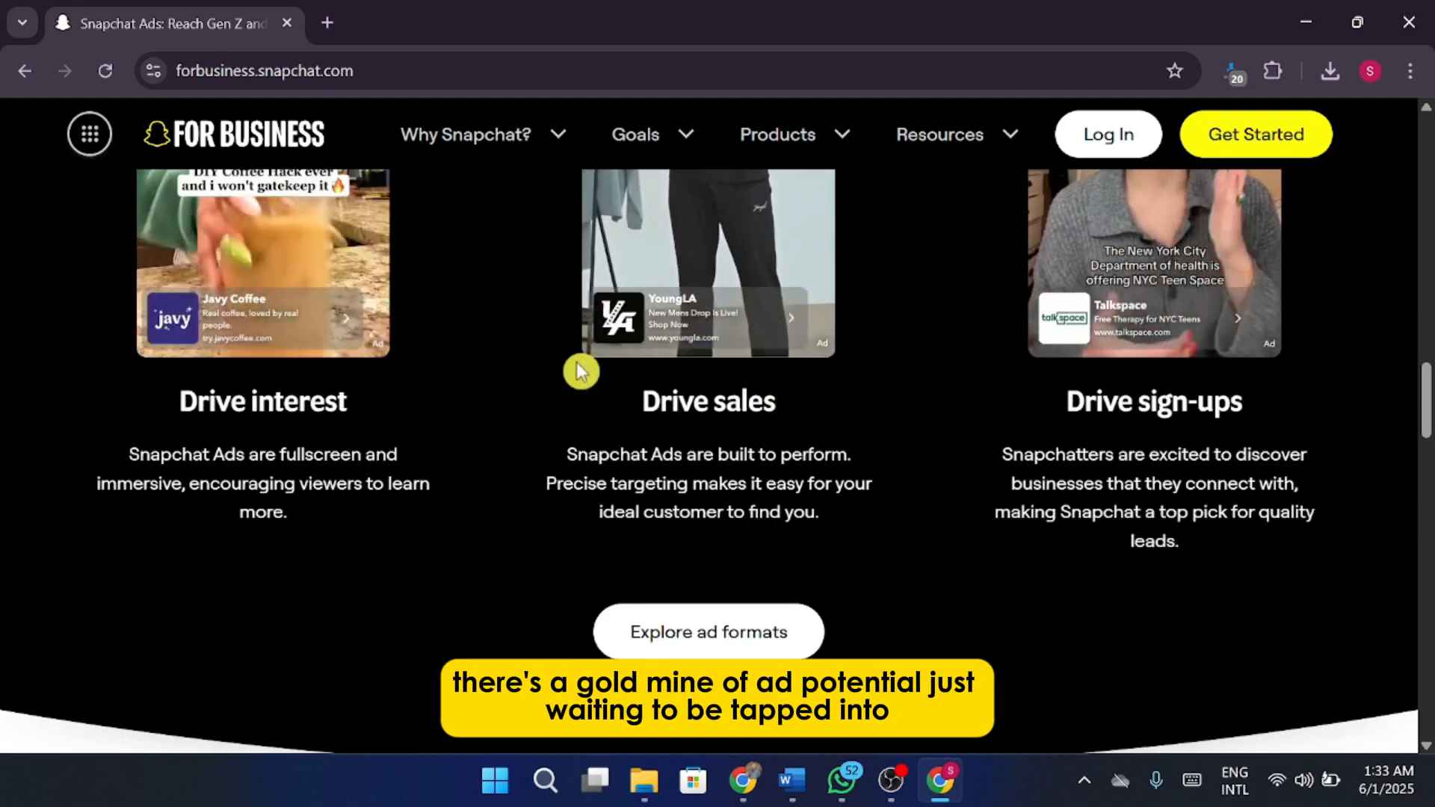
scroll(581, 371, up, 6)
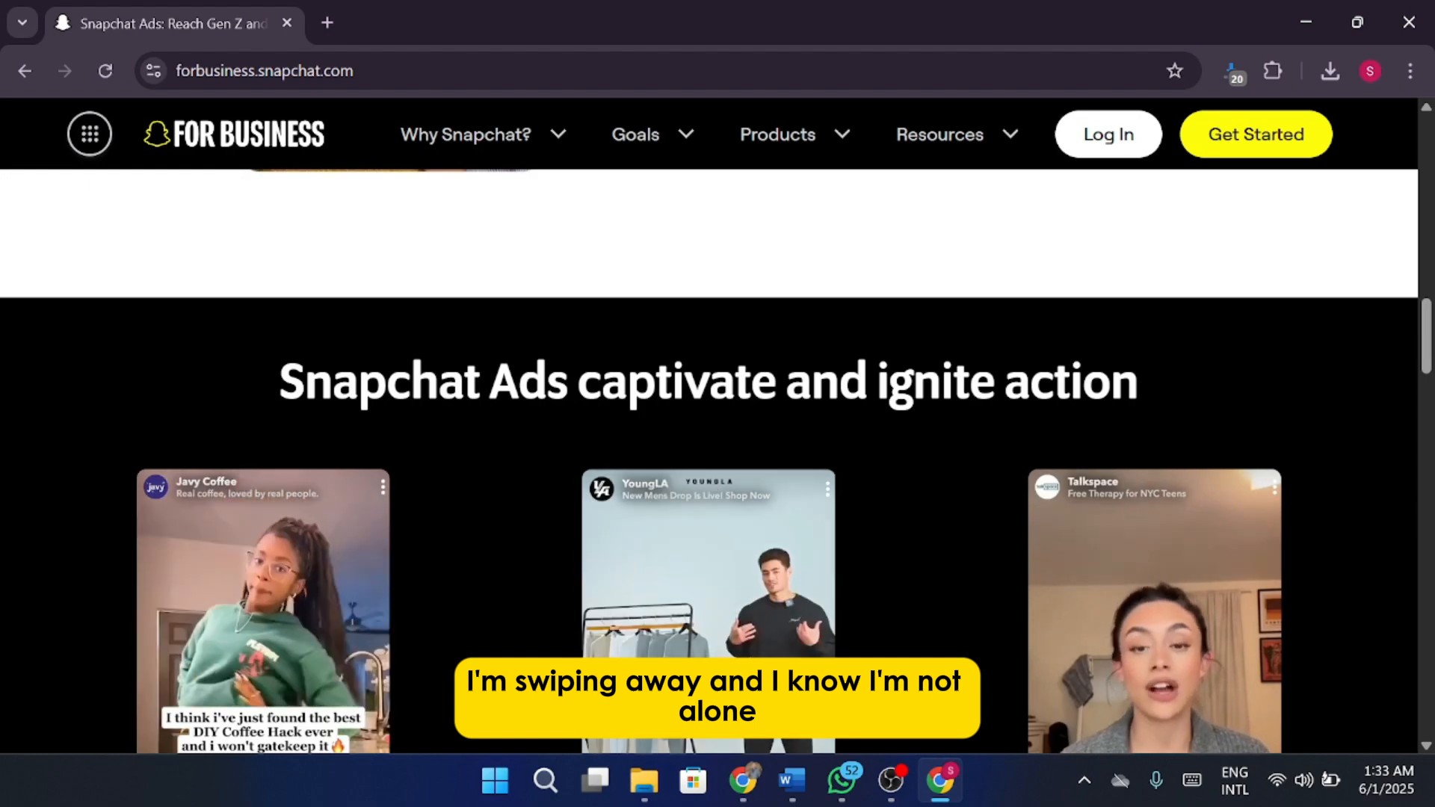
scroll(717, 449, down, 6)
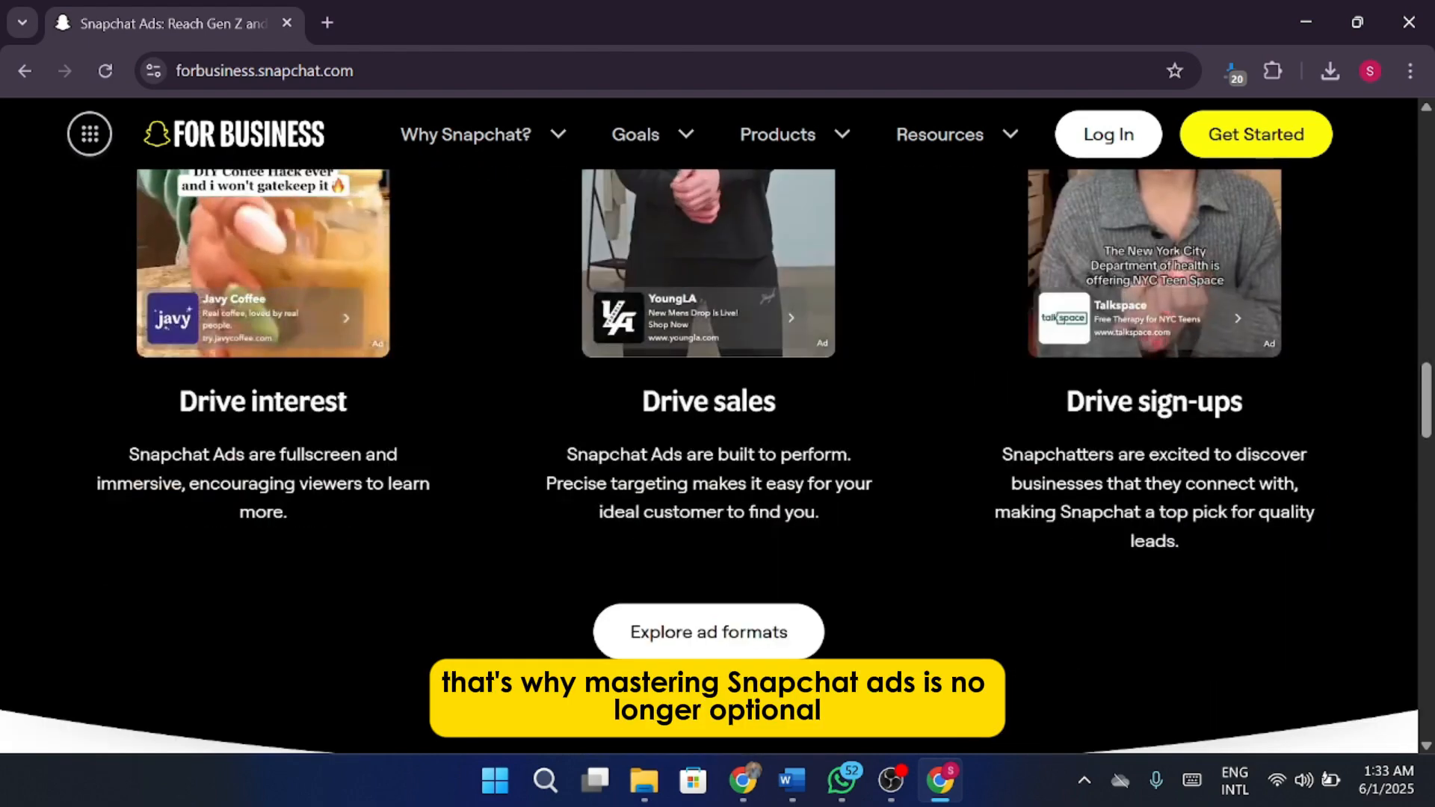
scroll(580, 370, down, 5)
scroll(580, 370, up, 10)
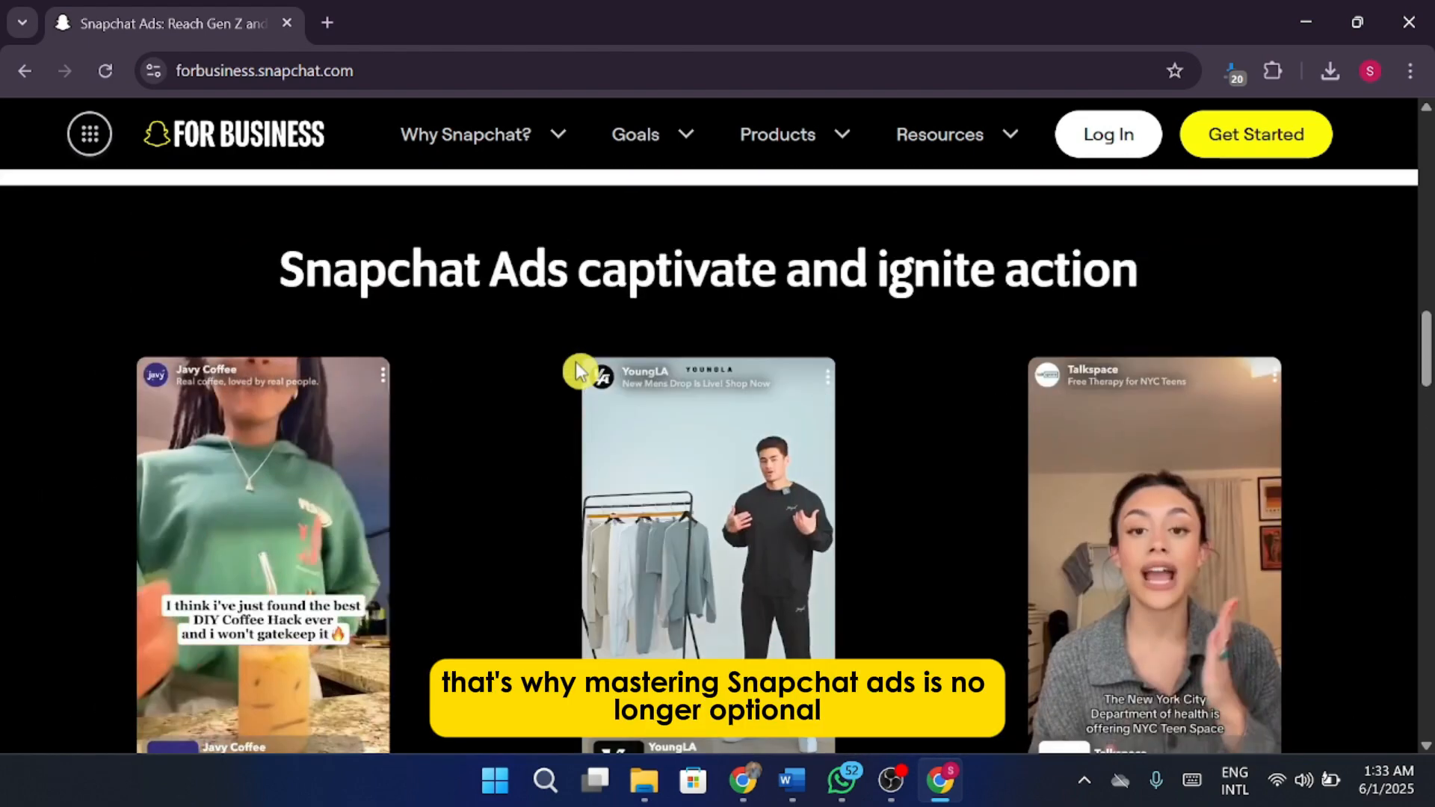
scroll(580, 370, up, 1)
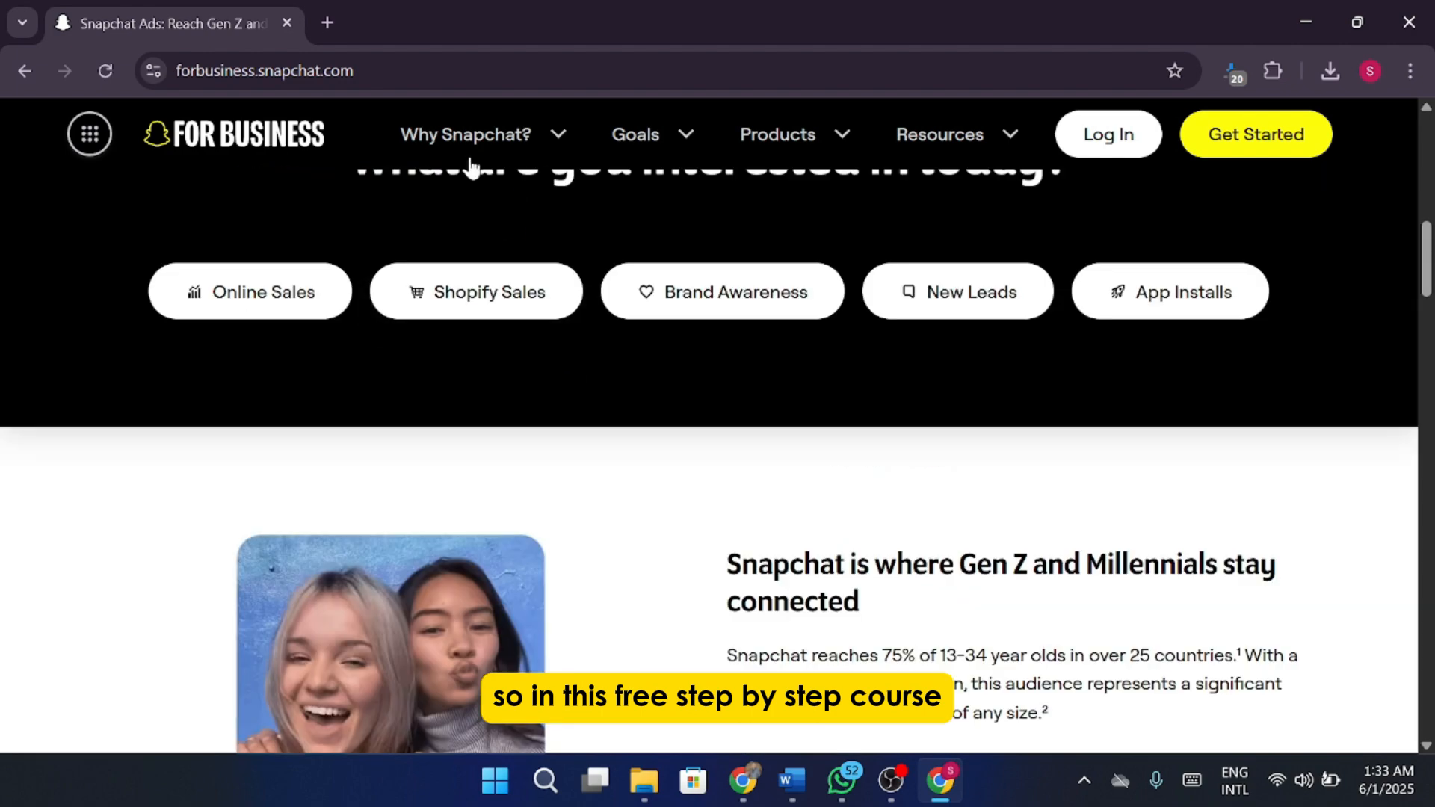
click(380, 72)
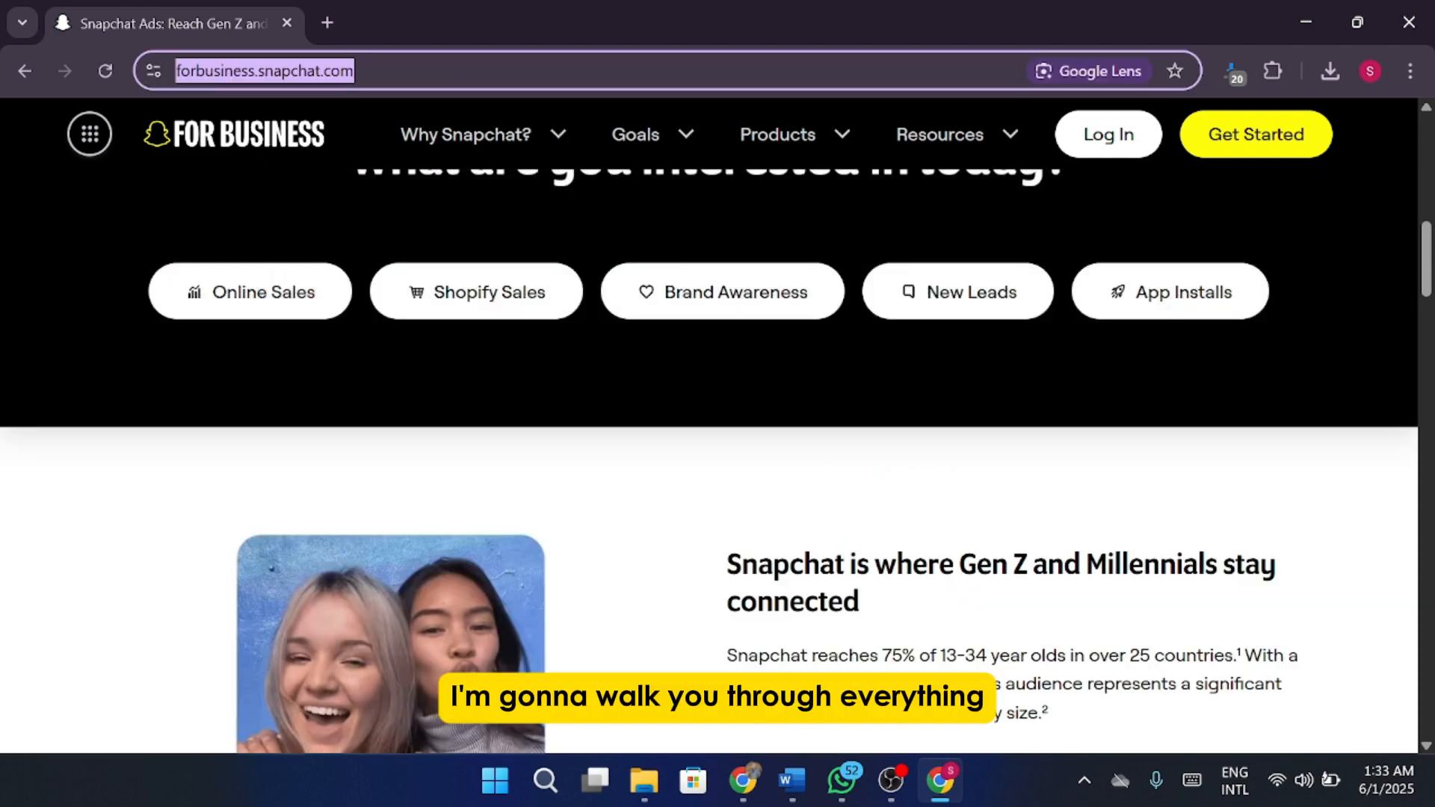
click(640, 449)
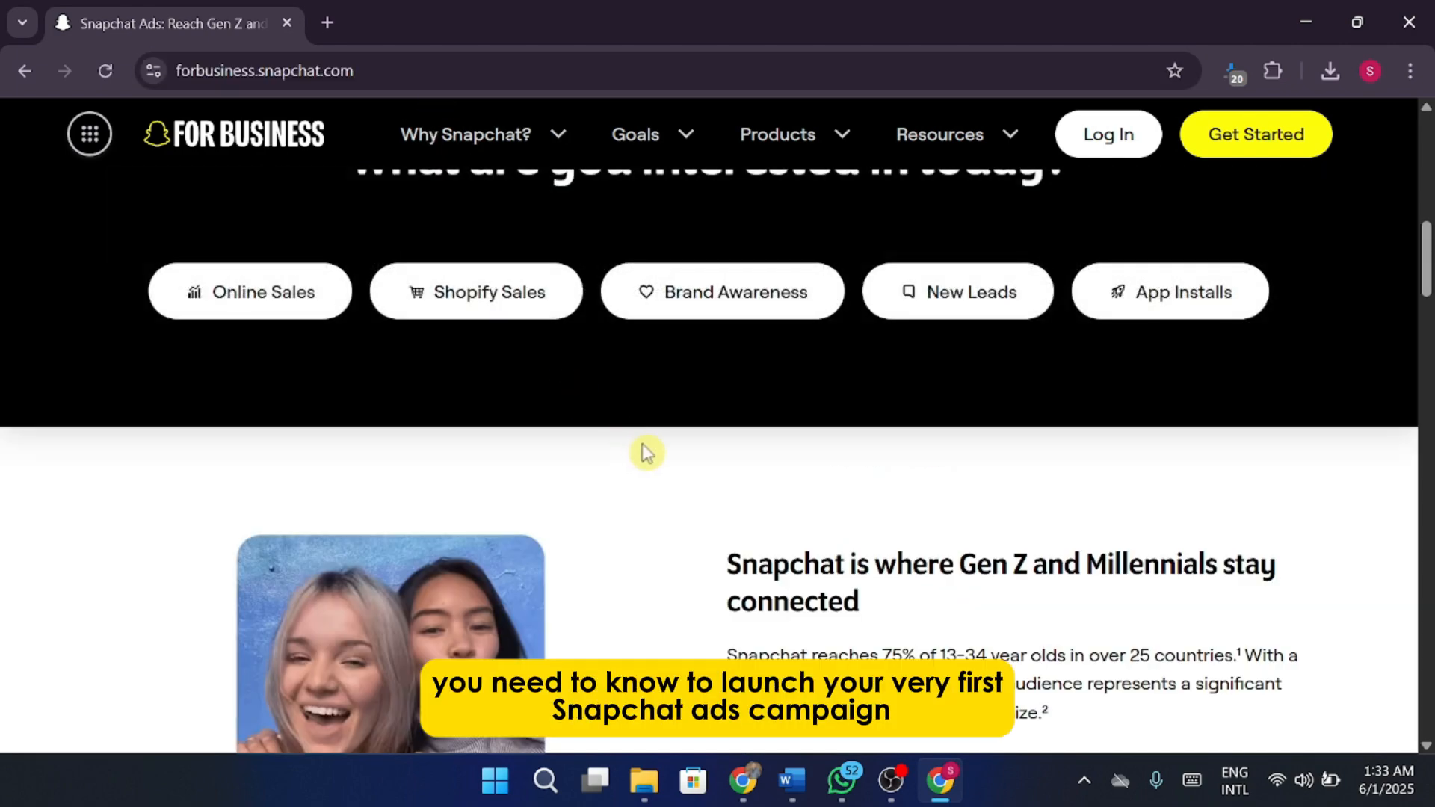
scroll(646, 451, up, 10)
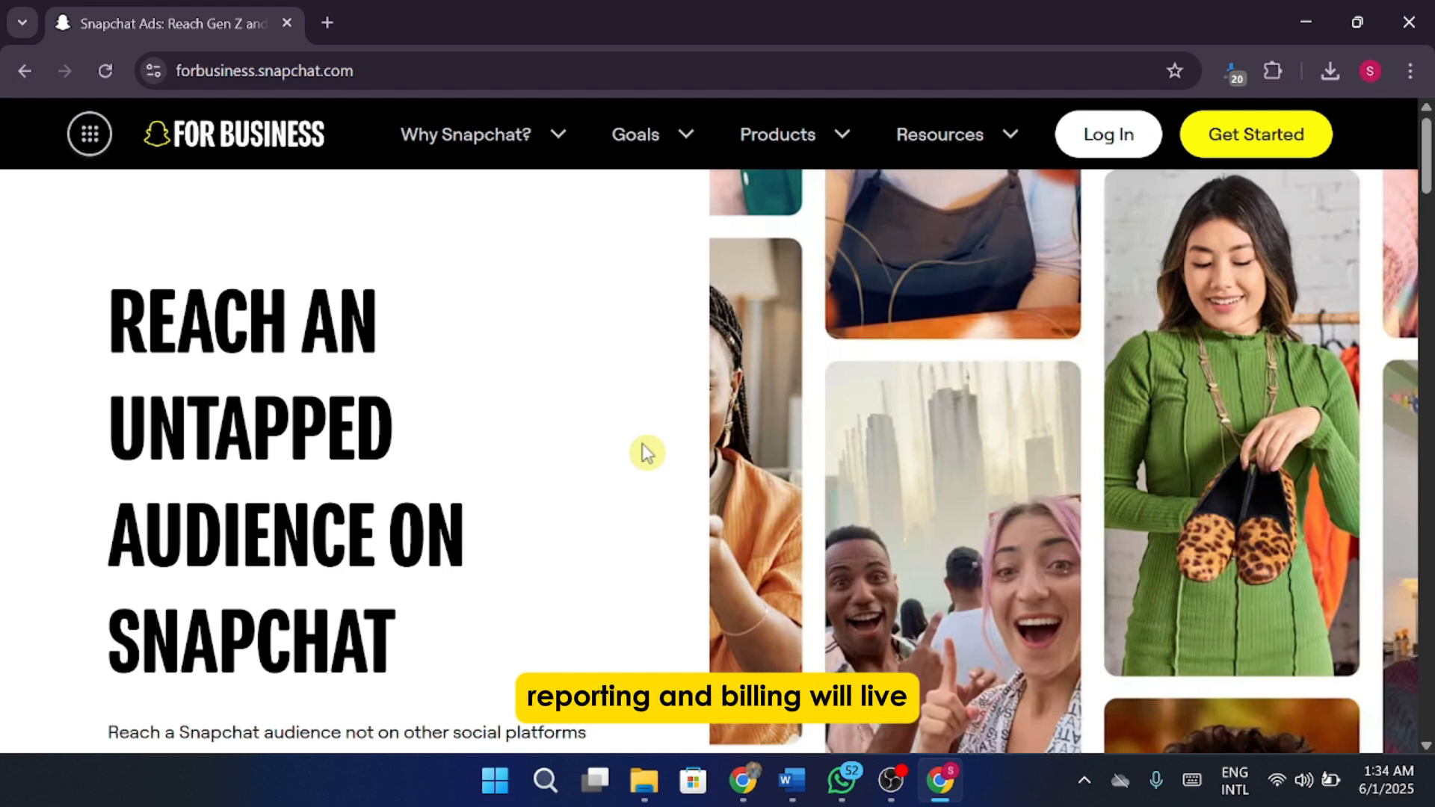
Get started with a new campaign using the Awareness & Engagement objective and build it as an Automatic Clicks Campaign
click(1245, 138)
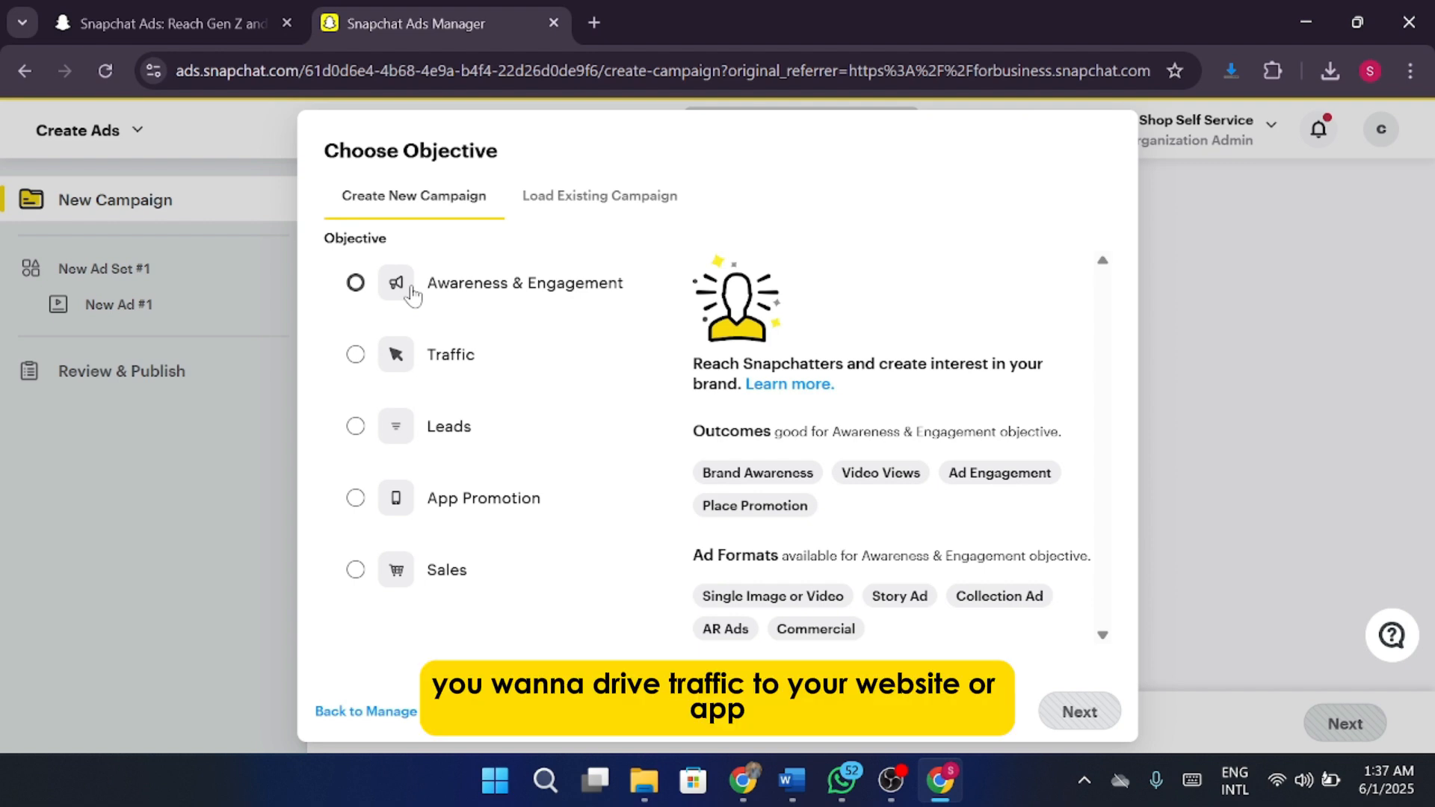
click(359, 289)
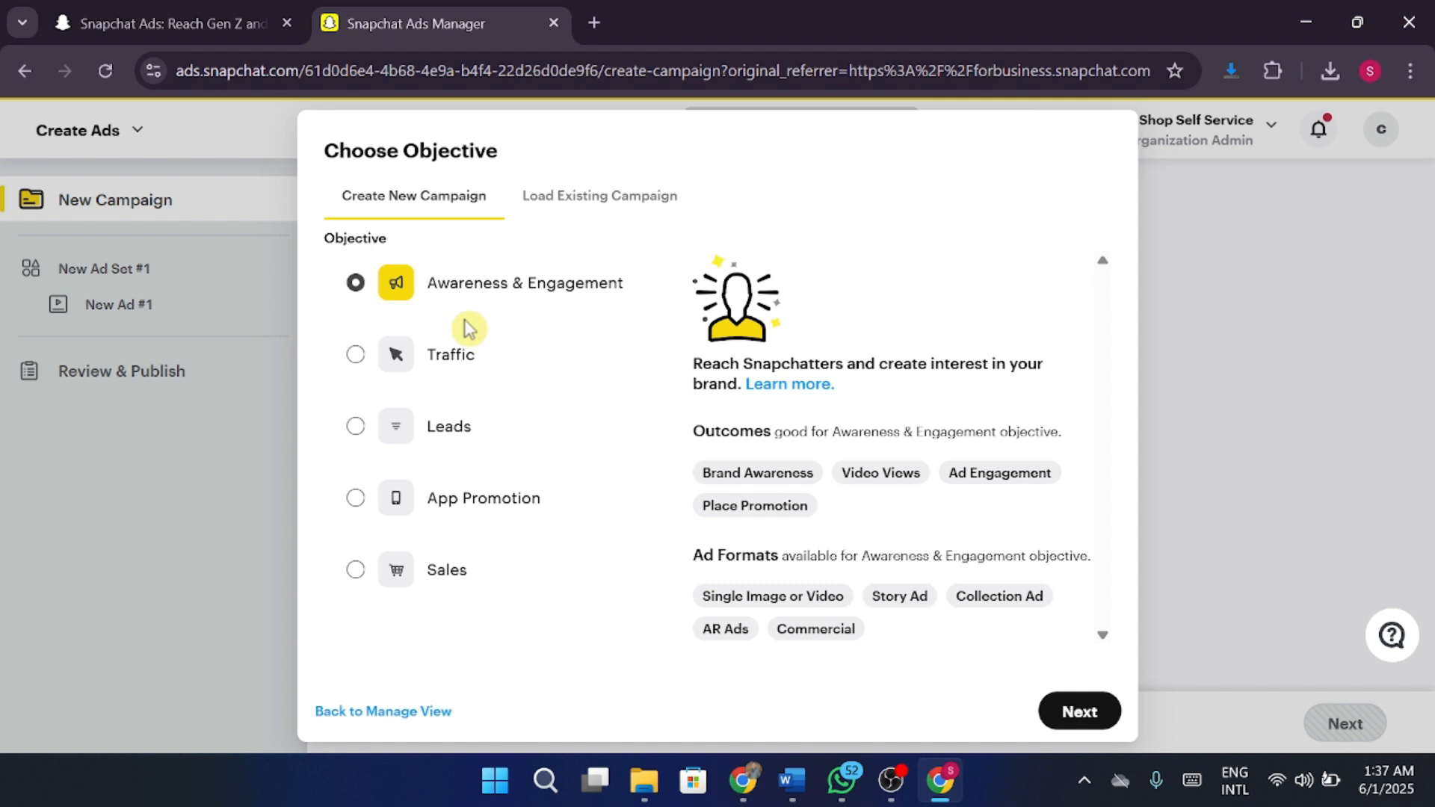
click(1076, 709)
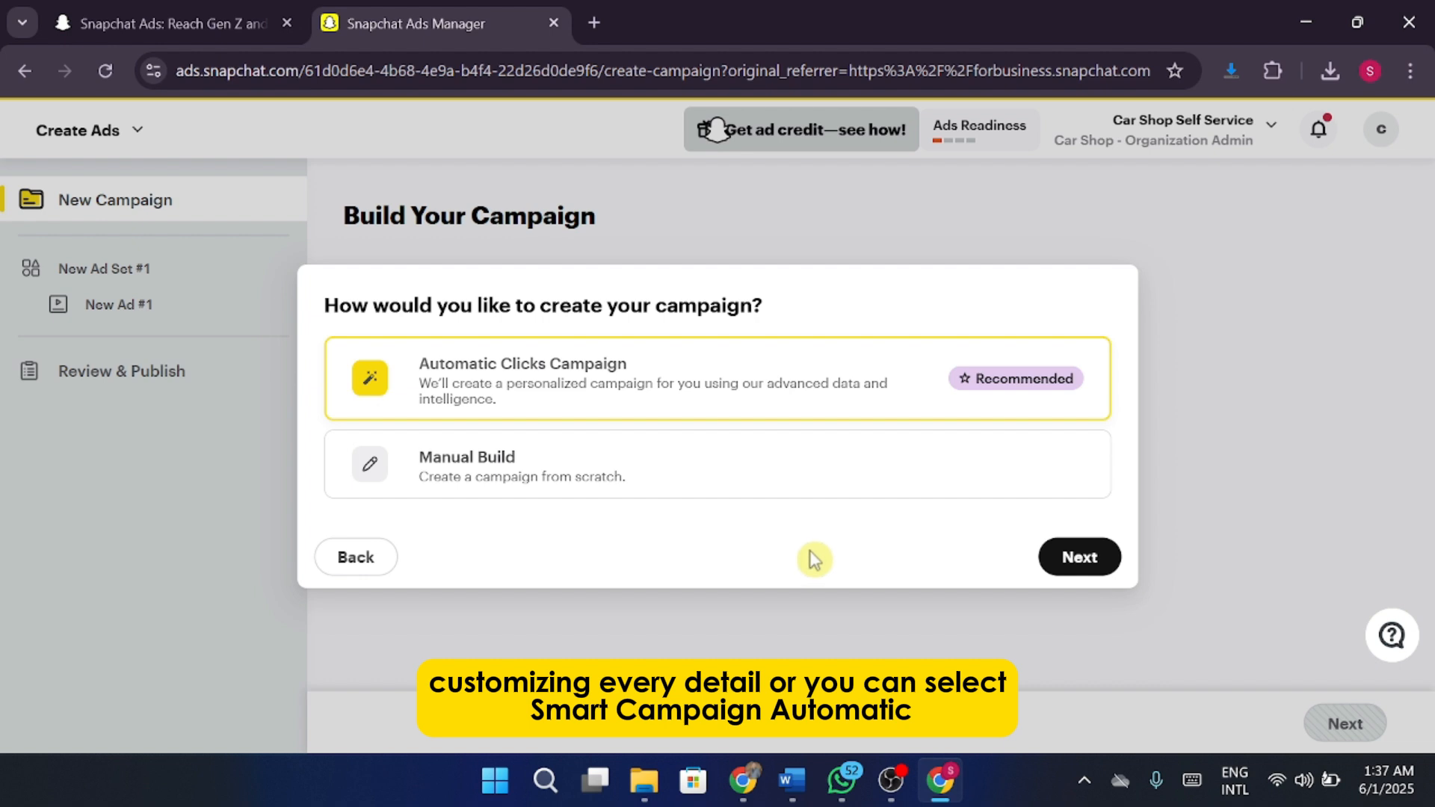
click(1067, 553)
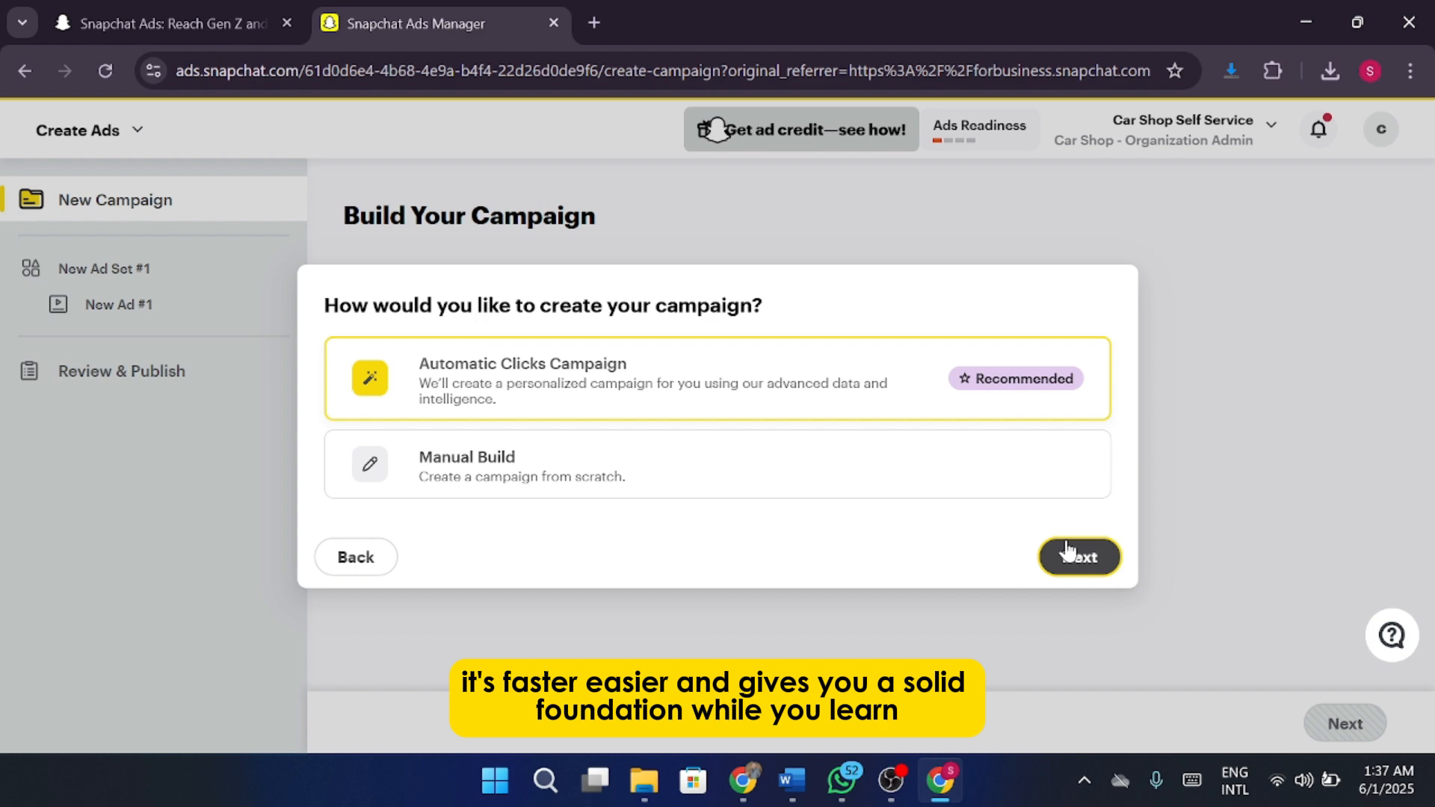
click(1069, 553)
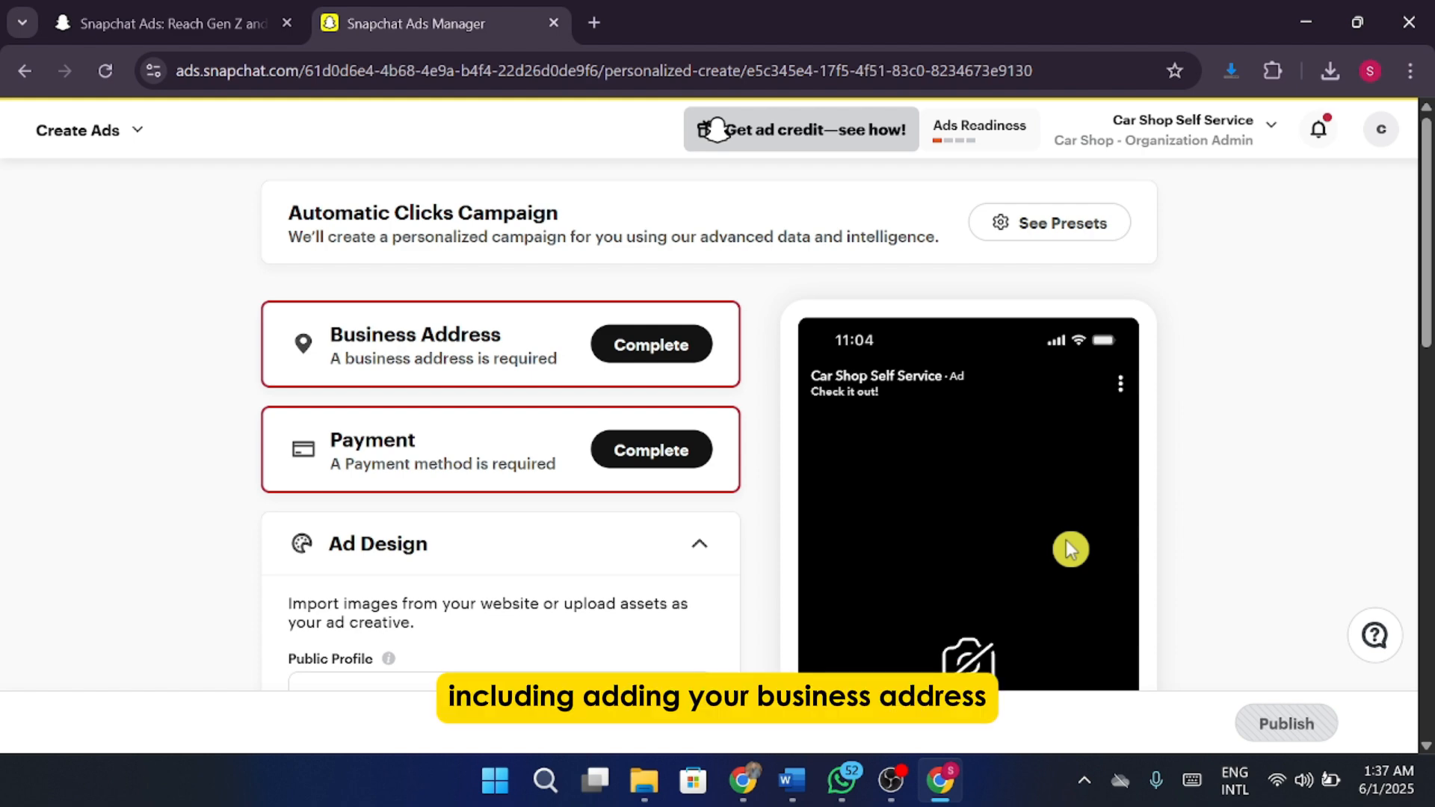
Review the Automatic Clicks Campaign form, covering the payment, ad design, media and audience sections
scroll(990, 625, down, 2)
scroll(990, 625, down, 2)
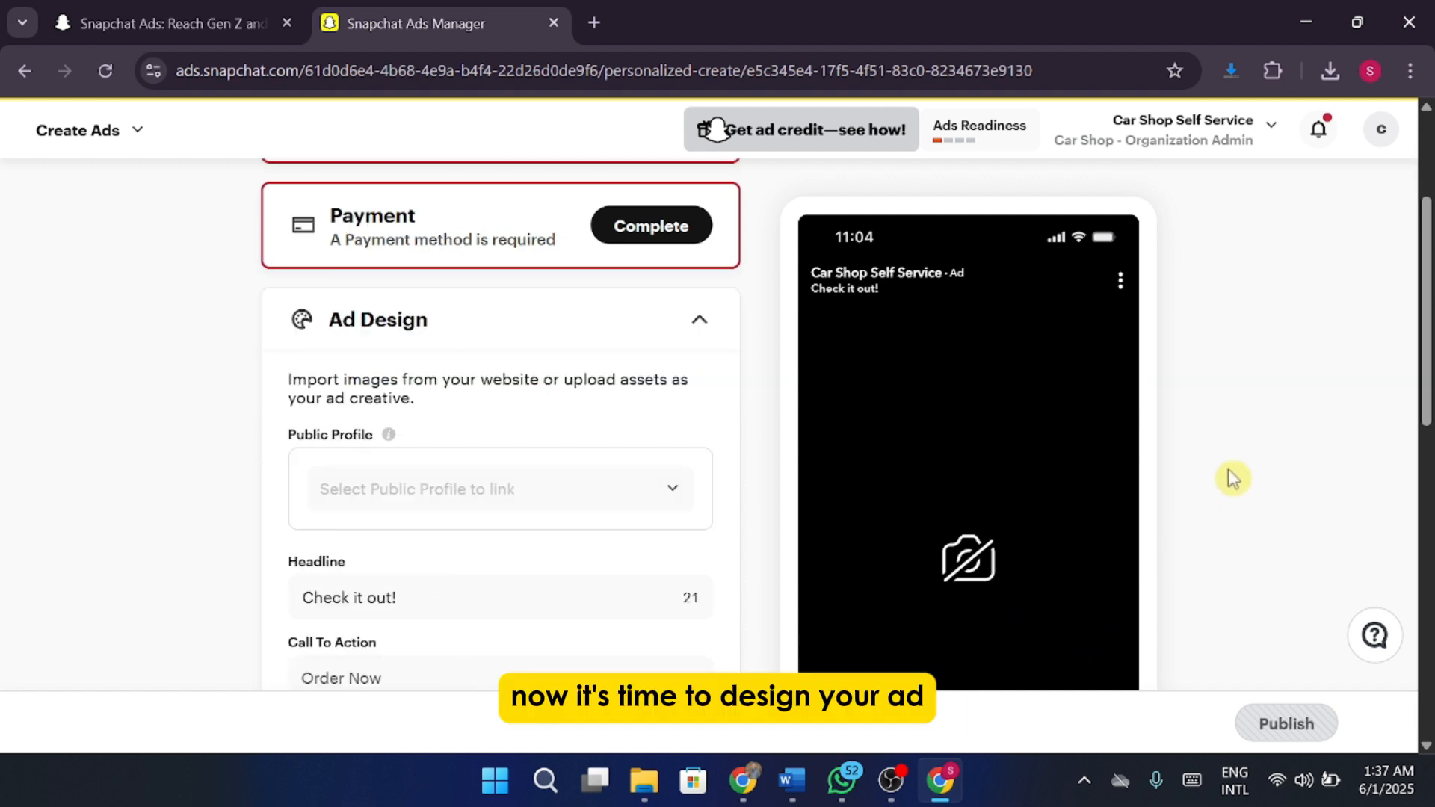
scroll(1233, 478, down, 4)
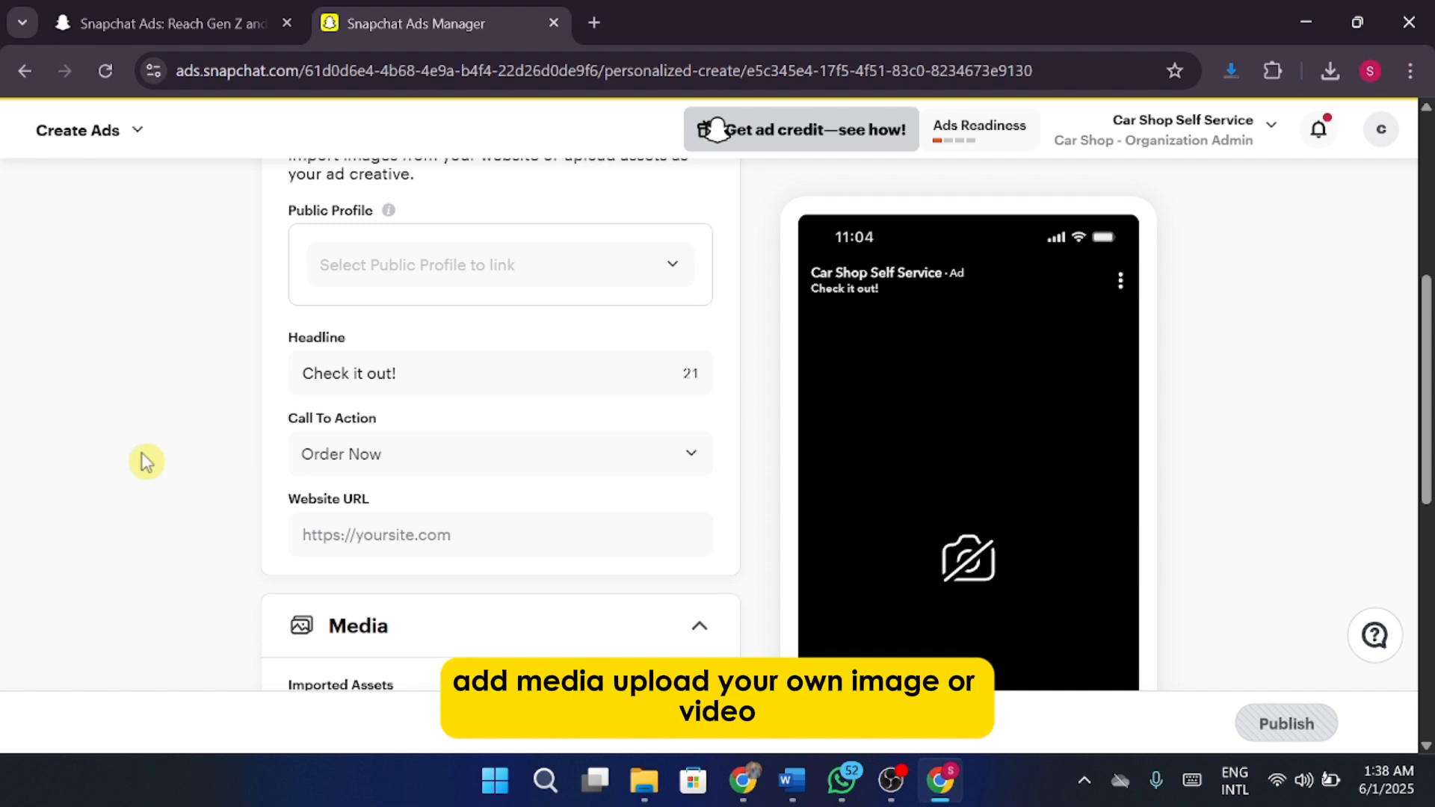
scroll(146, 461, down, 5)
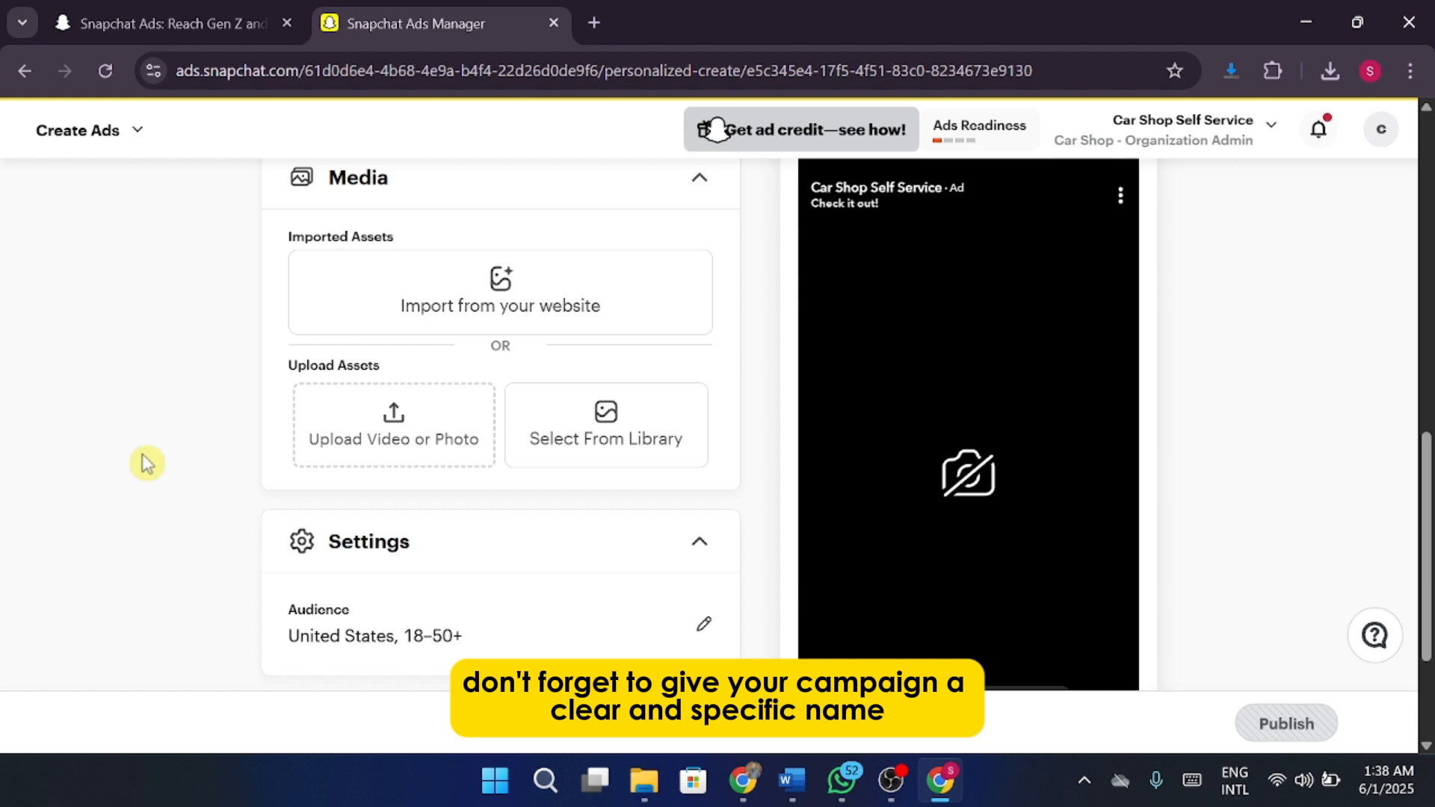
scroll(148, 463, up, 8)
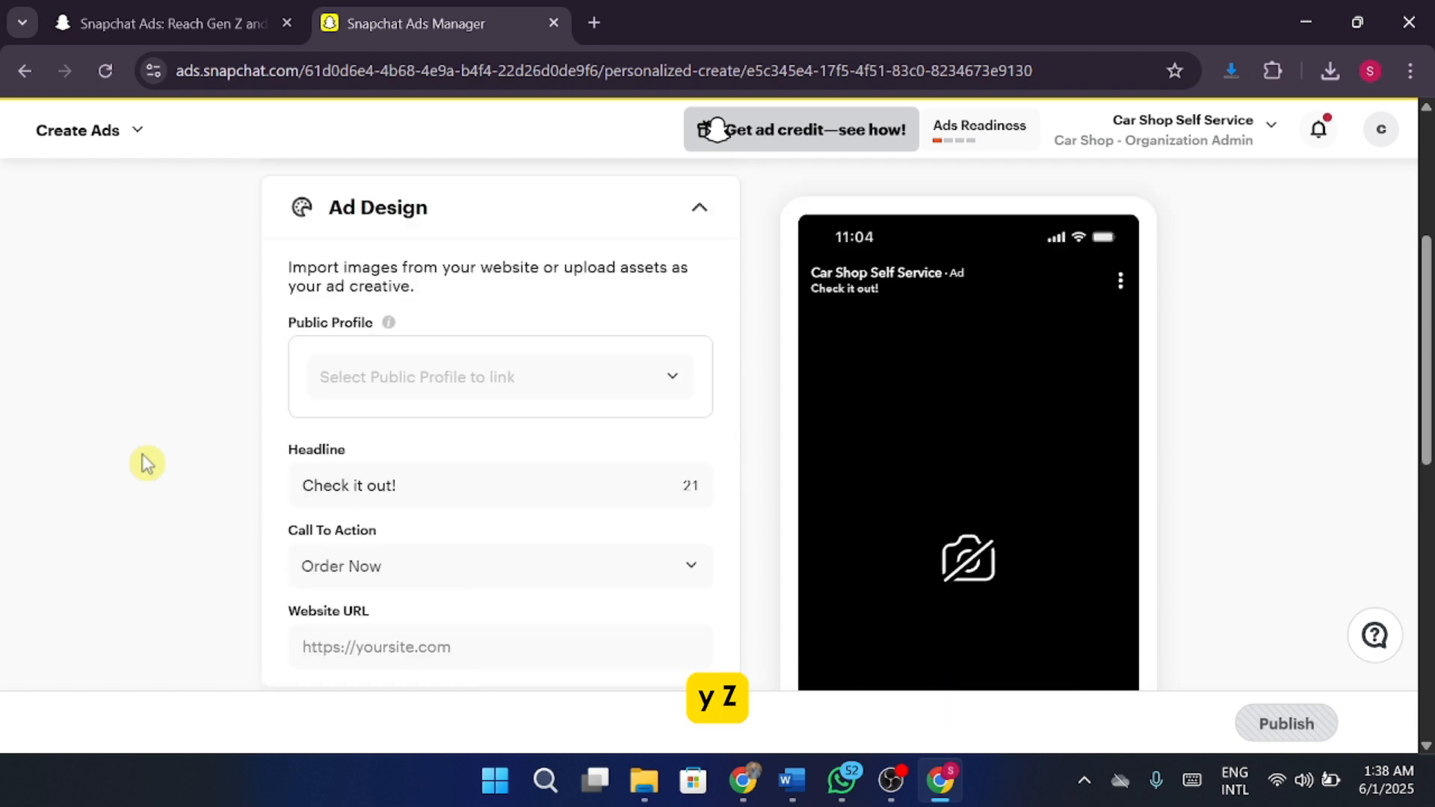
scroll(147, 463, up, 4)
scroll(147, 463, down, 6)
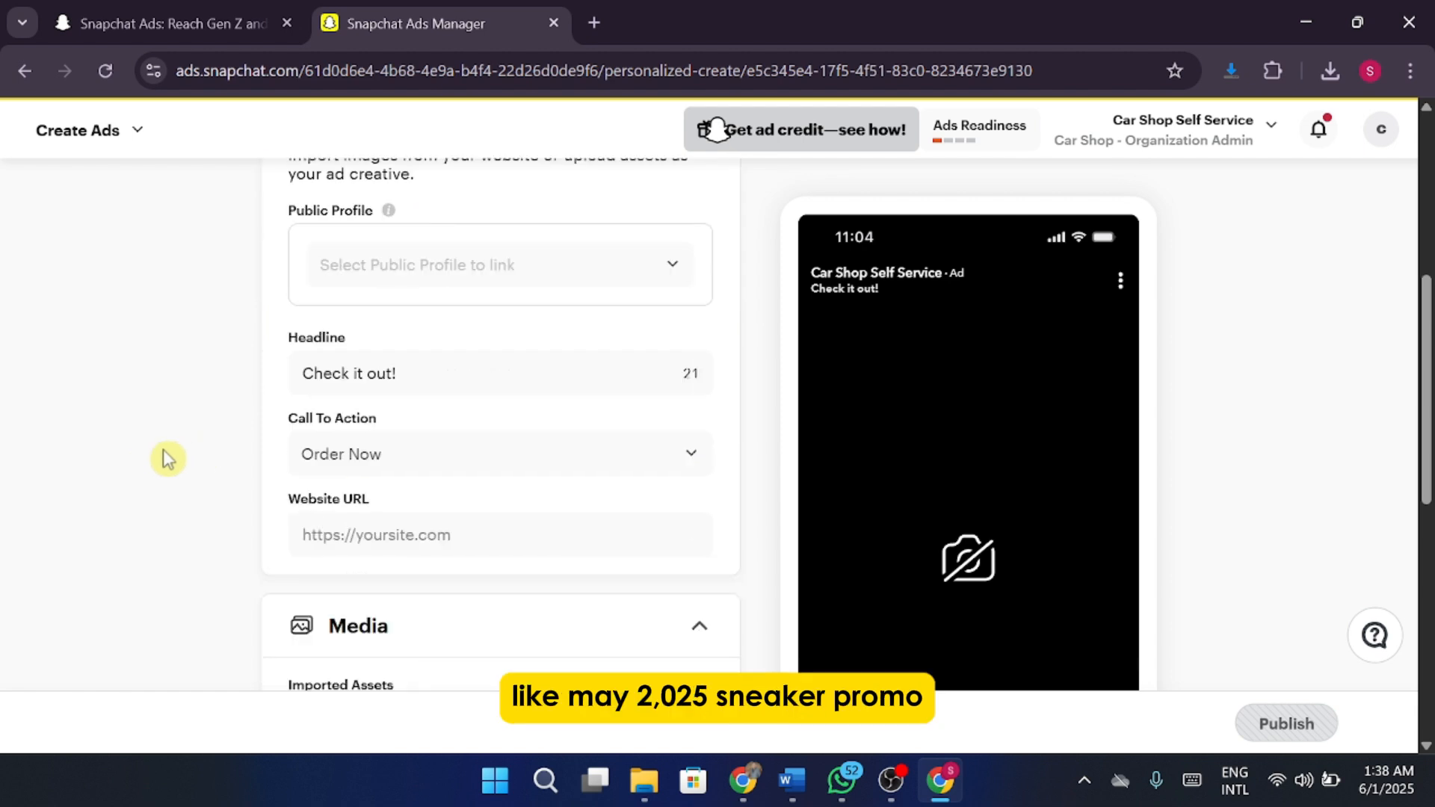
Set the campaign's daily budget to $25
scroll(165, 458, down, 6)
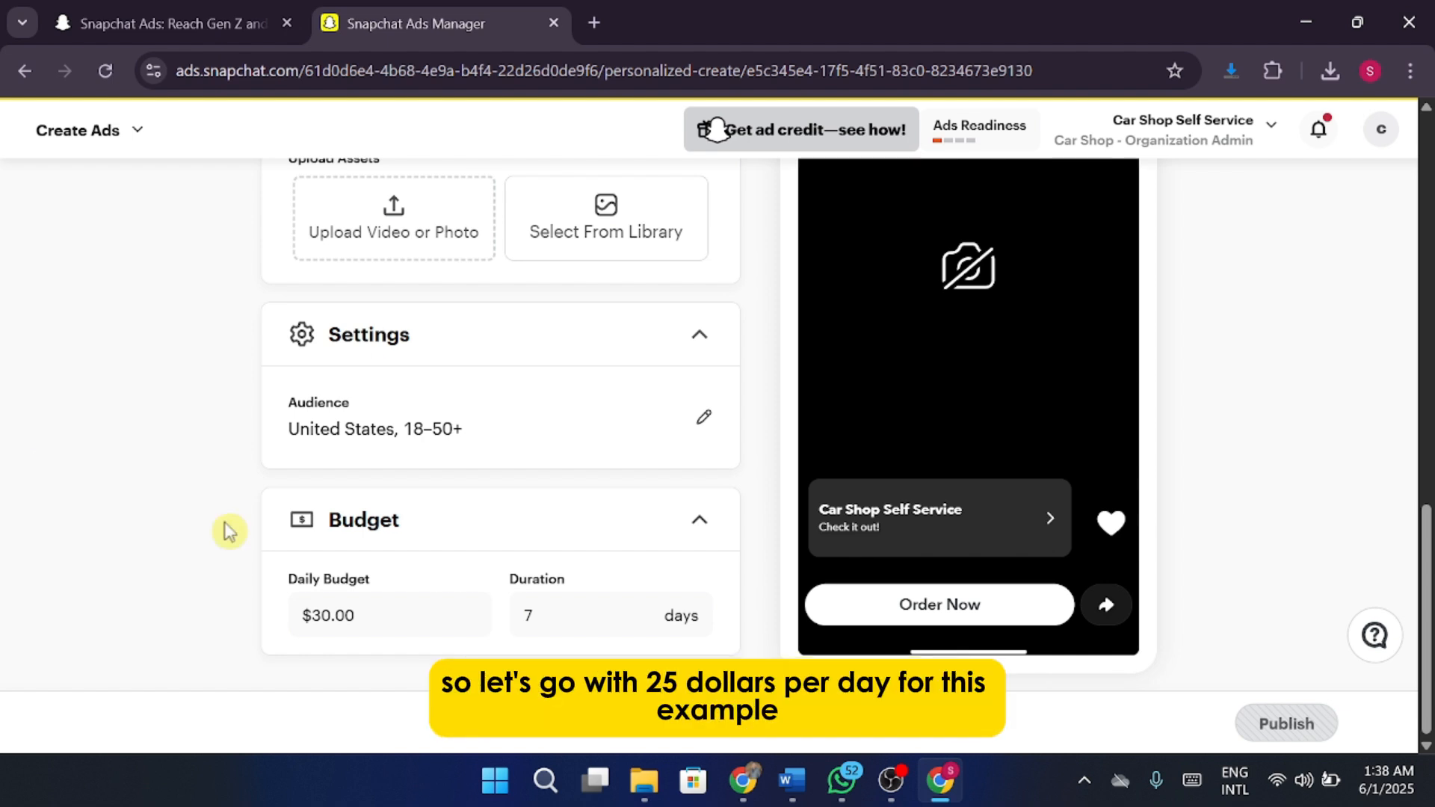
click(391, 611)
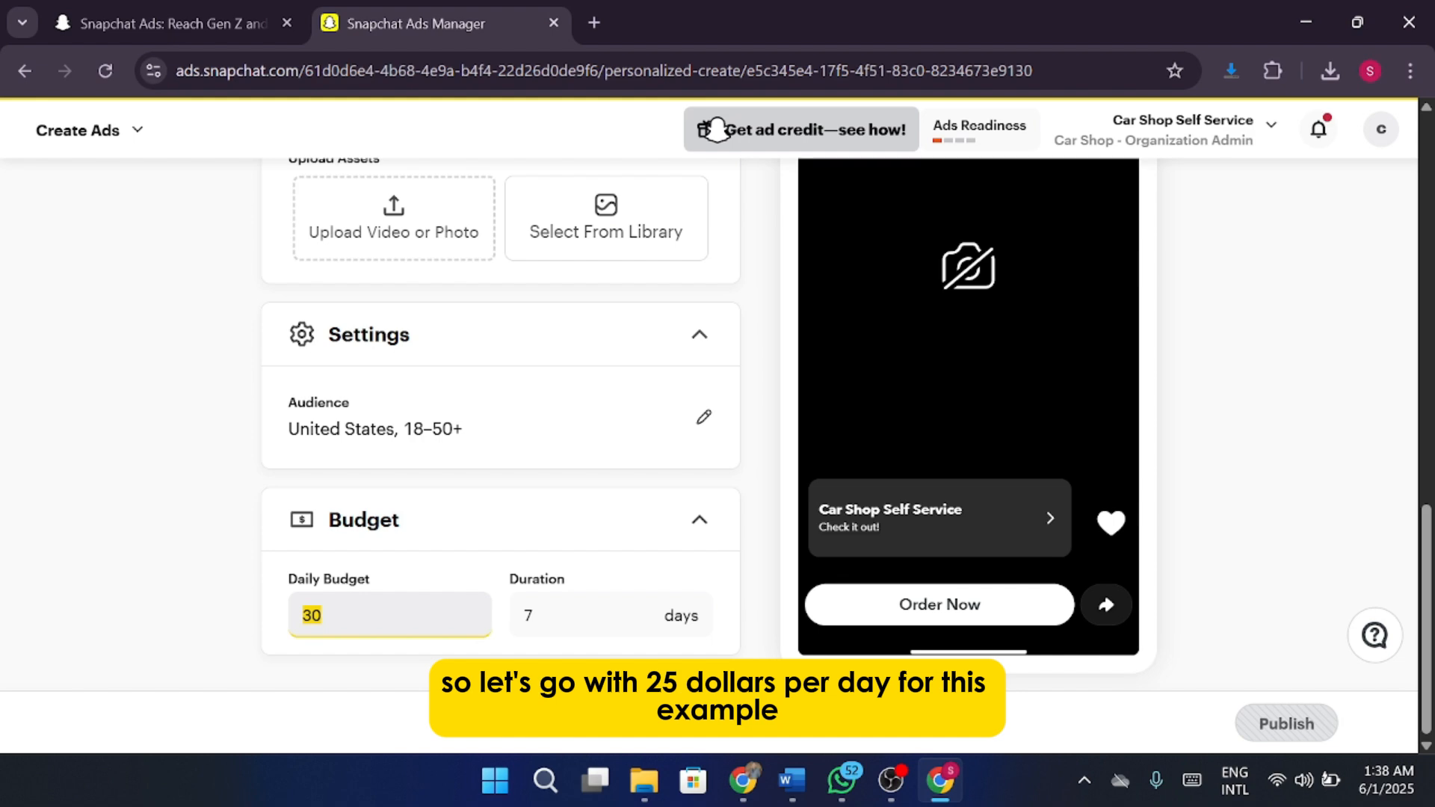
text(25)
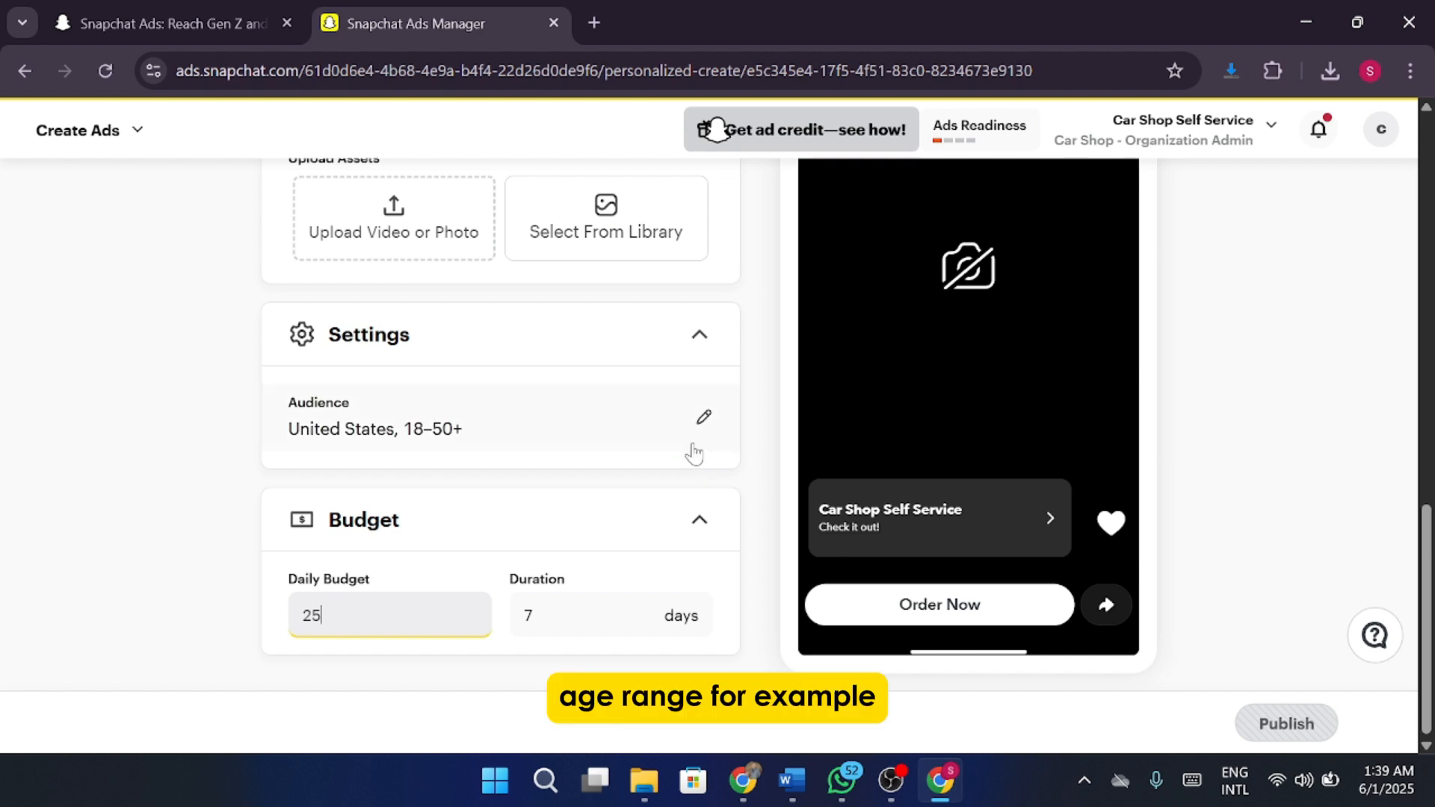
Edit the campaign audience and set its age range to 25–44
click(703, 418)
click(631, 396)
scroll(591, 583, down, 2)
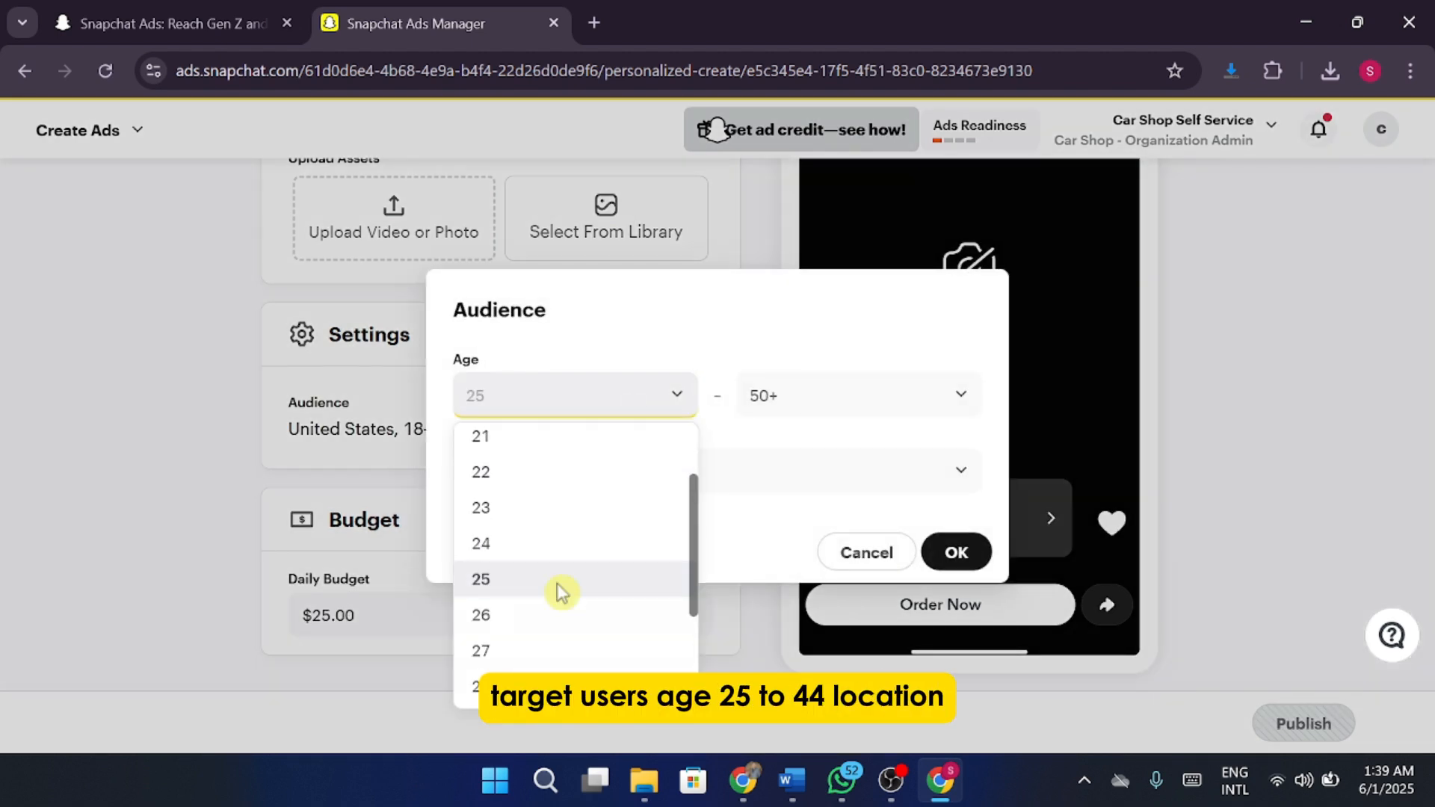
click(560, 590)
click(864, 404)
click(810, 480)
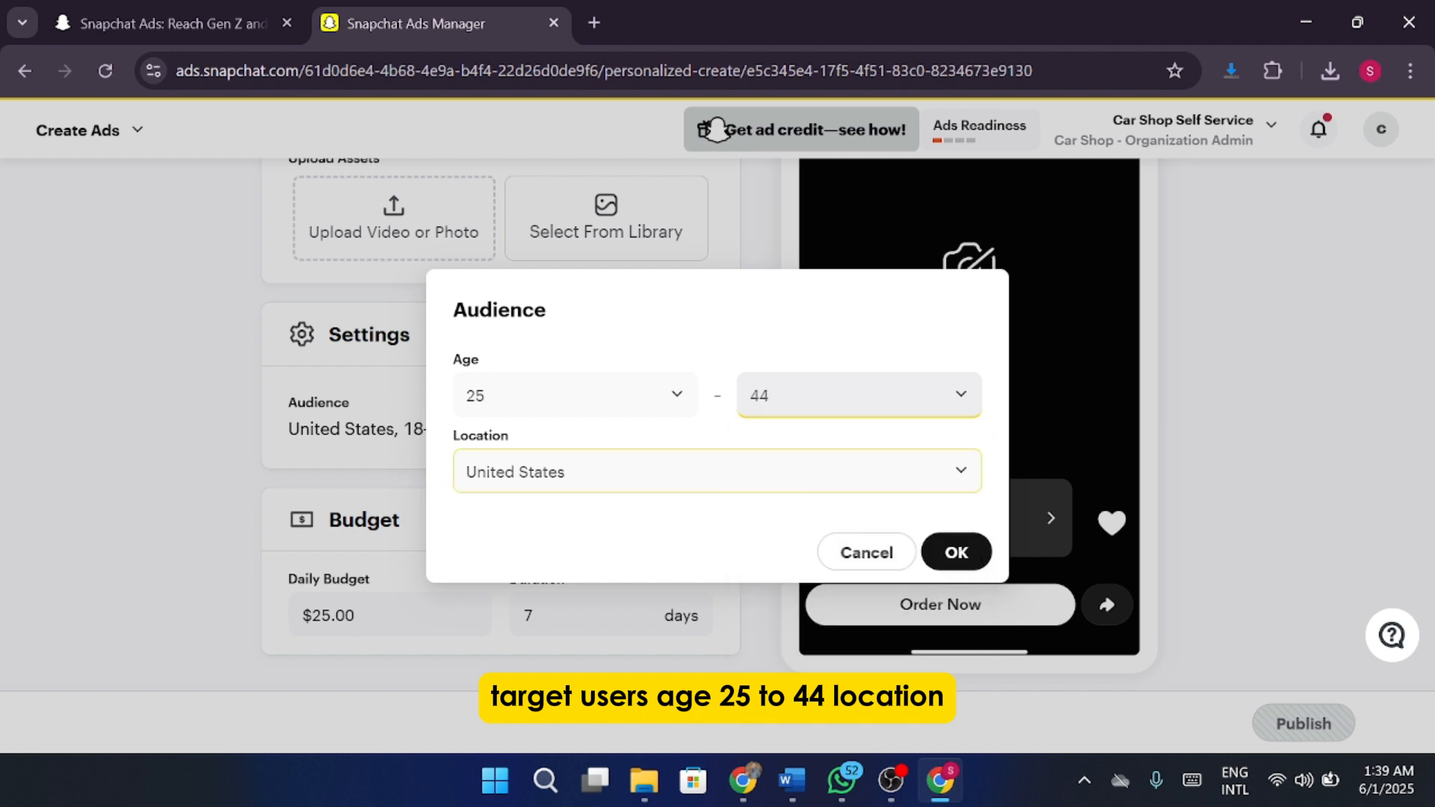
Check the available audience locations, keep United States as the location and save the audience settings
click(859, 474)
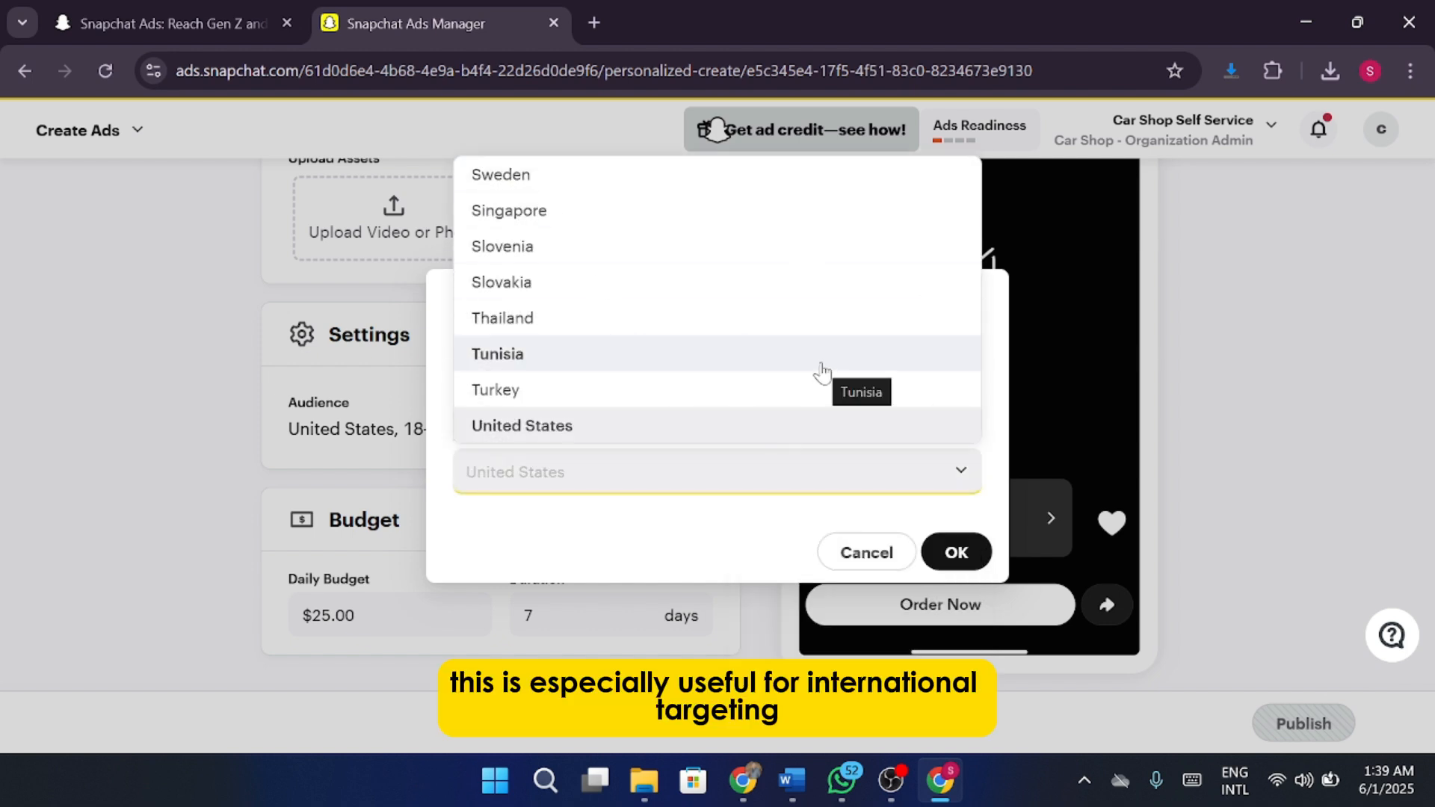
text(k)
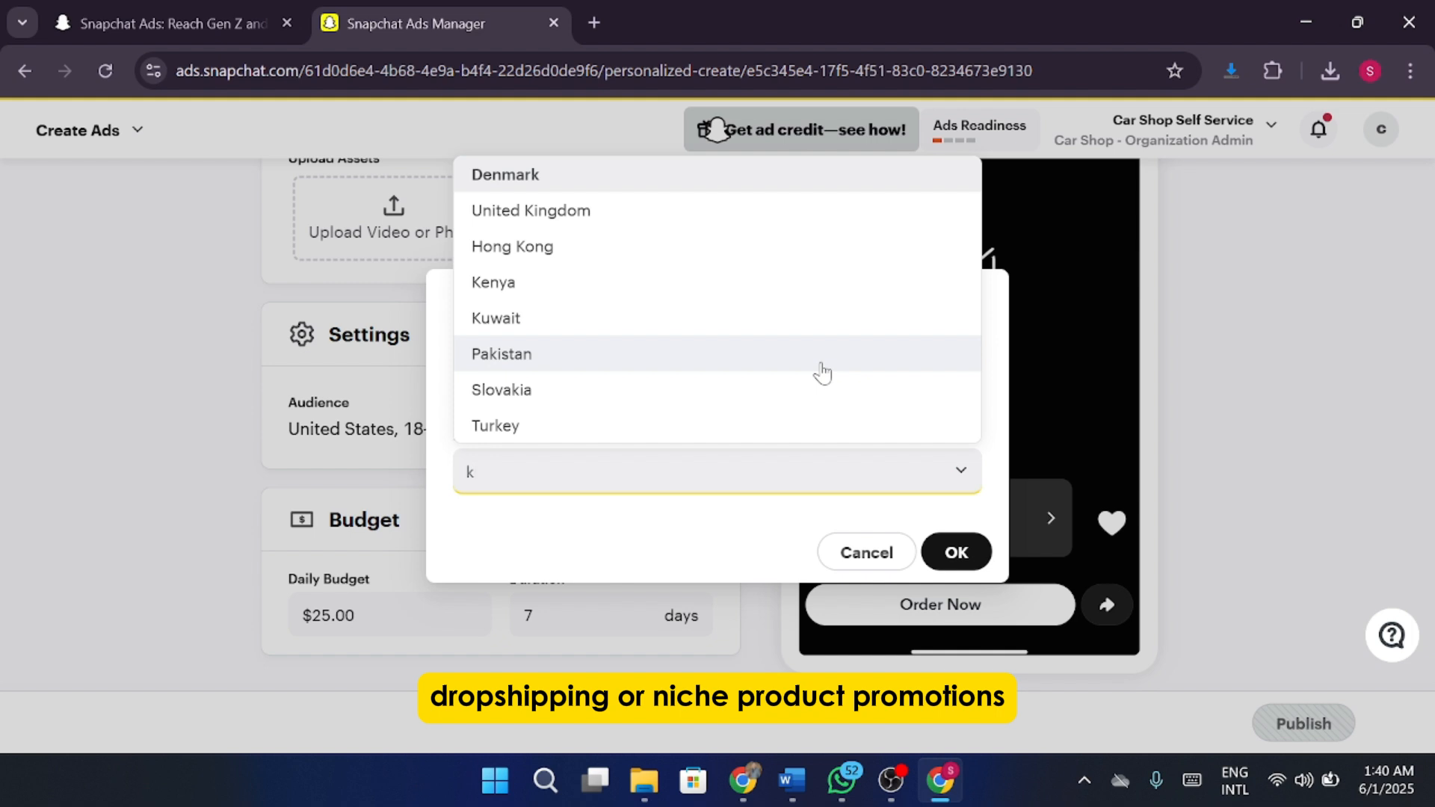
key(BackSpace)
click(824, 371)
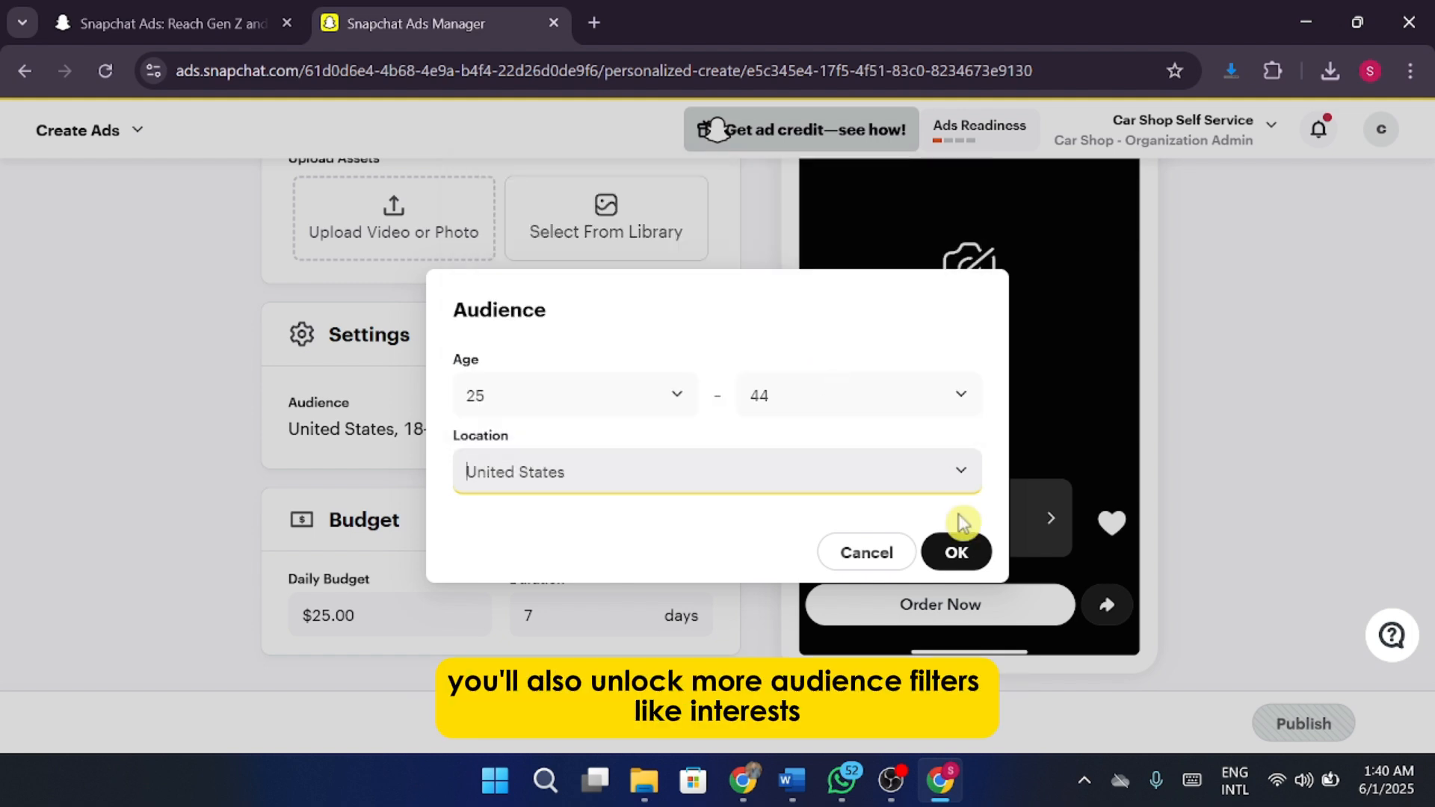
click(957, 552)
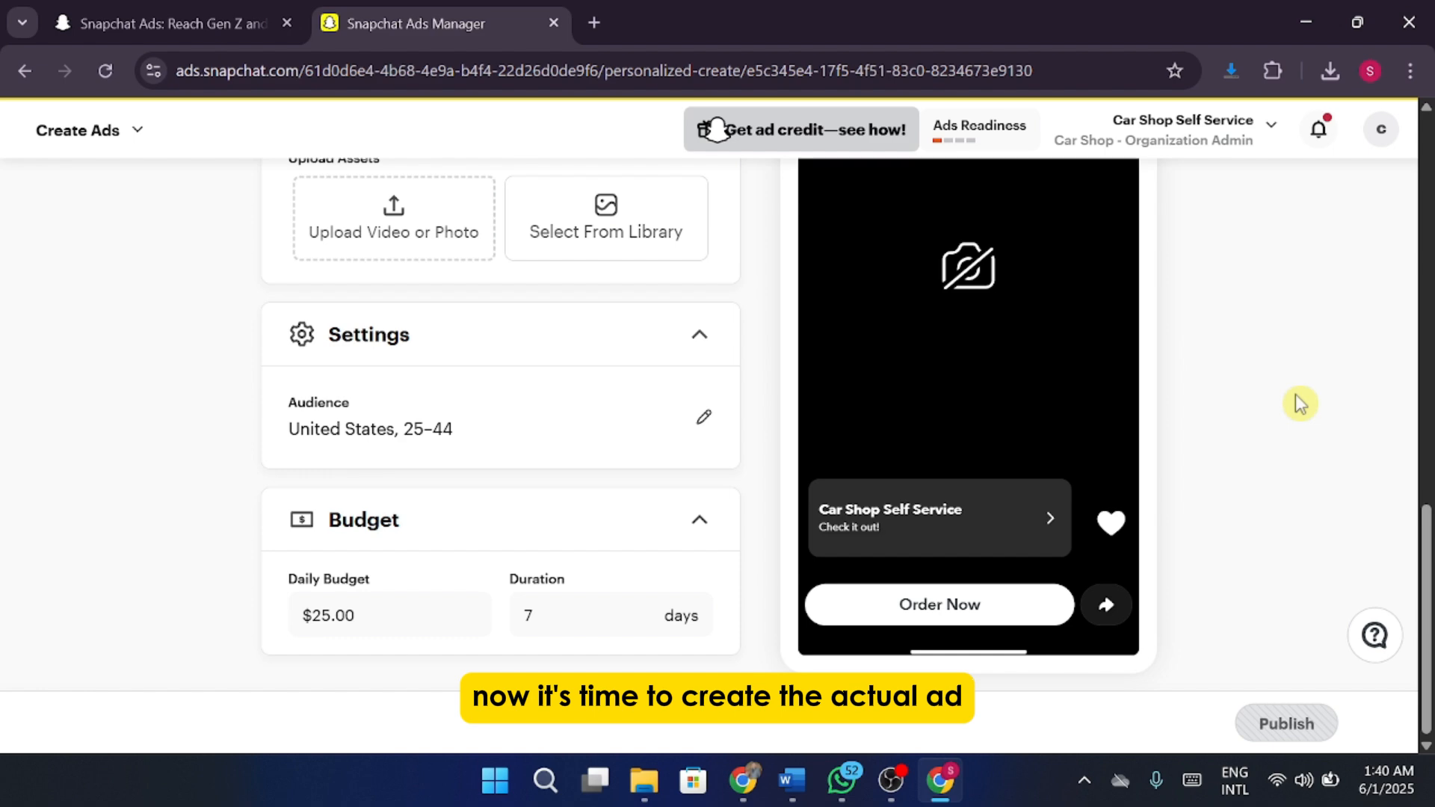
Look at the option to import media assets from the website and close it without importing anything
scroll(1300, 404, up, 10)
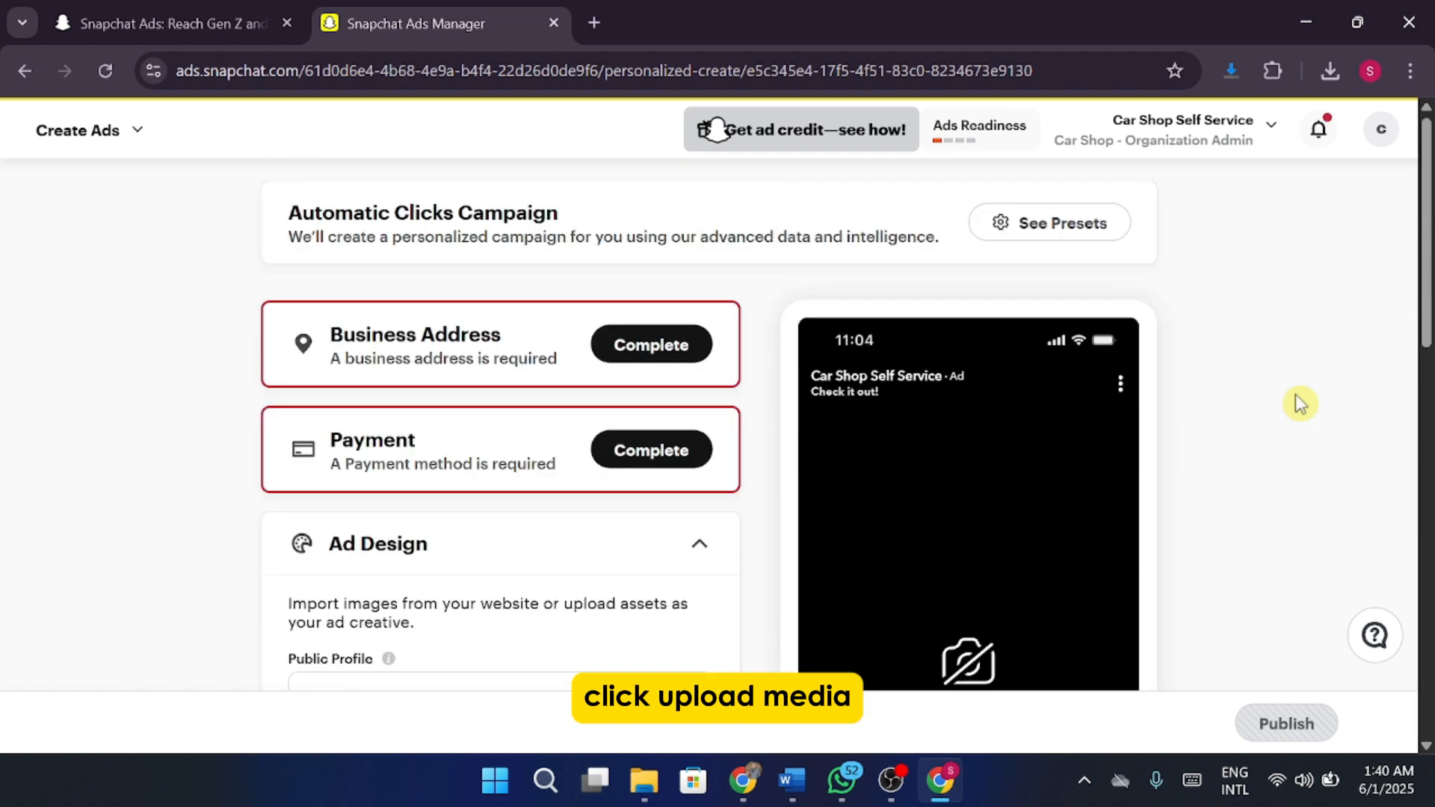
scroll(1300, 404, down, 1)
scroll(1300, 404, down, 8)
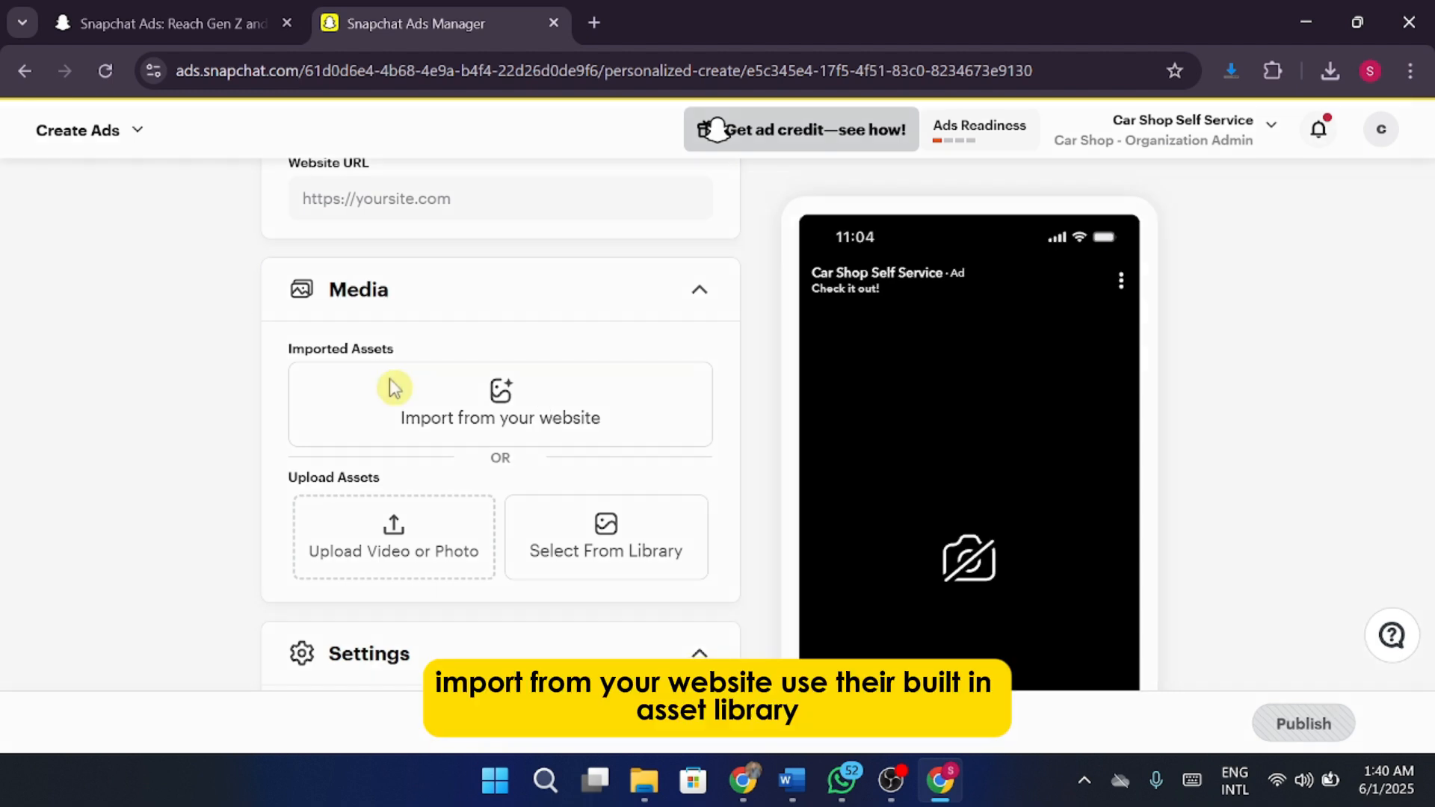
click(390, 387)
click(897, 512)
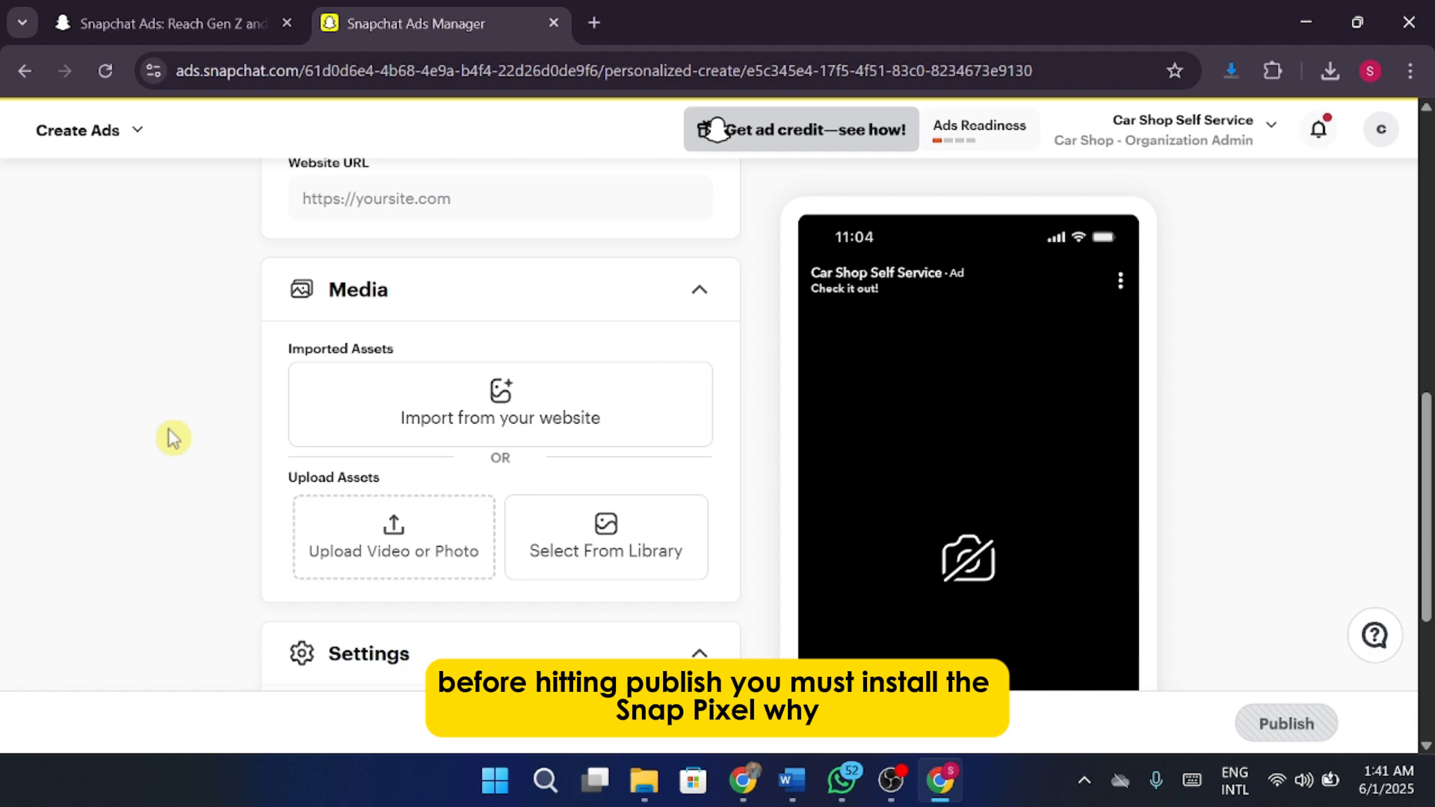
scroll(206, 440, down, 2)
scroll(206, 440, up, 3)
scroll(212, 441, down, 1)
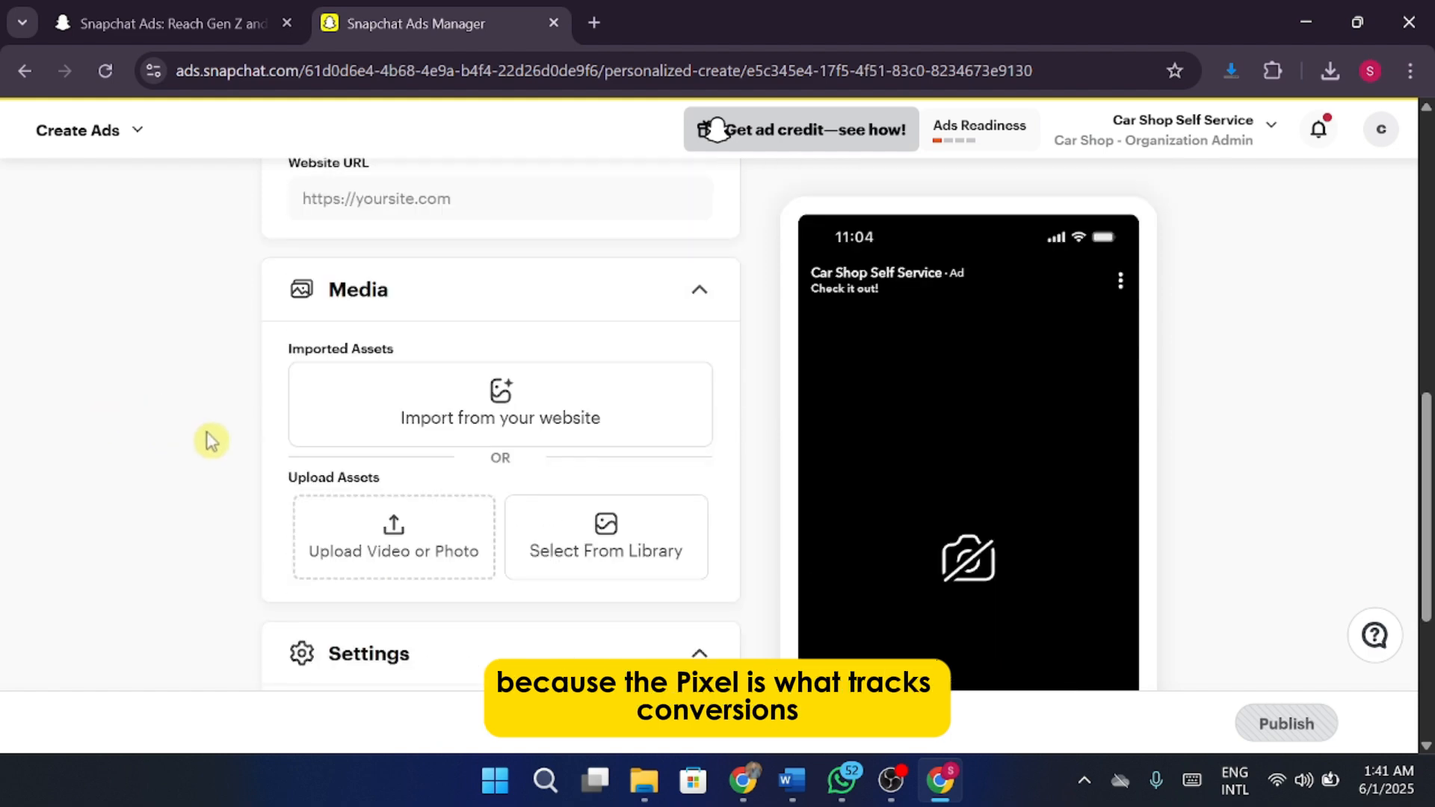
Open Events Manager, look at the Web option for adding a new event source, and return to the campaign setup
scroll(212, 441, down, 1)
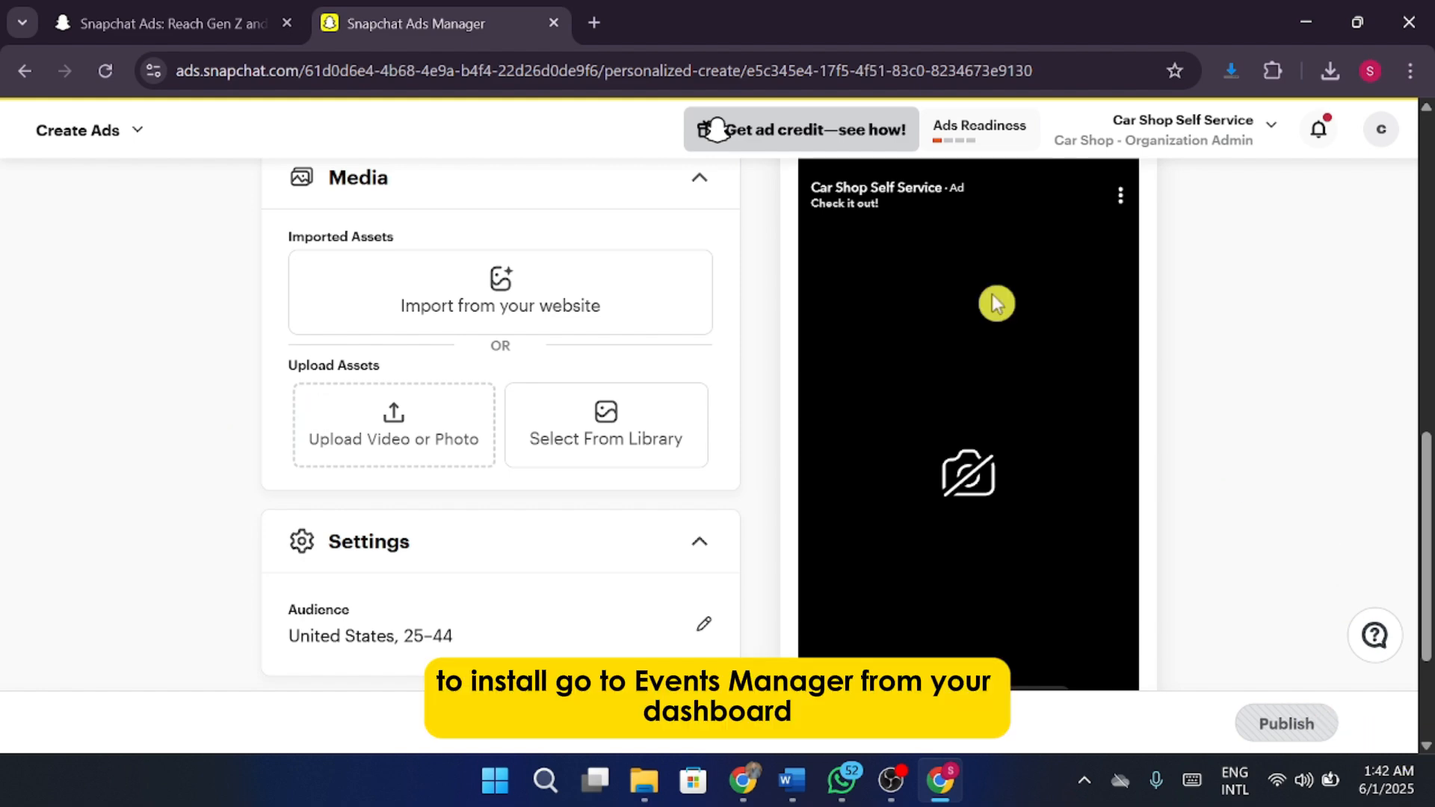
click(96, 142)
click(368, 263)
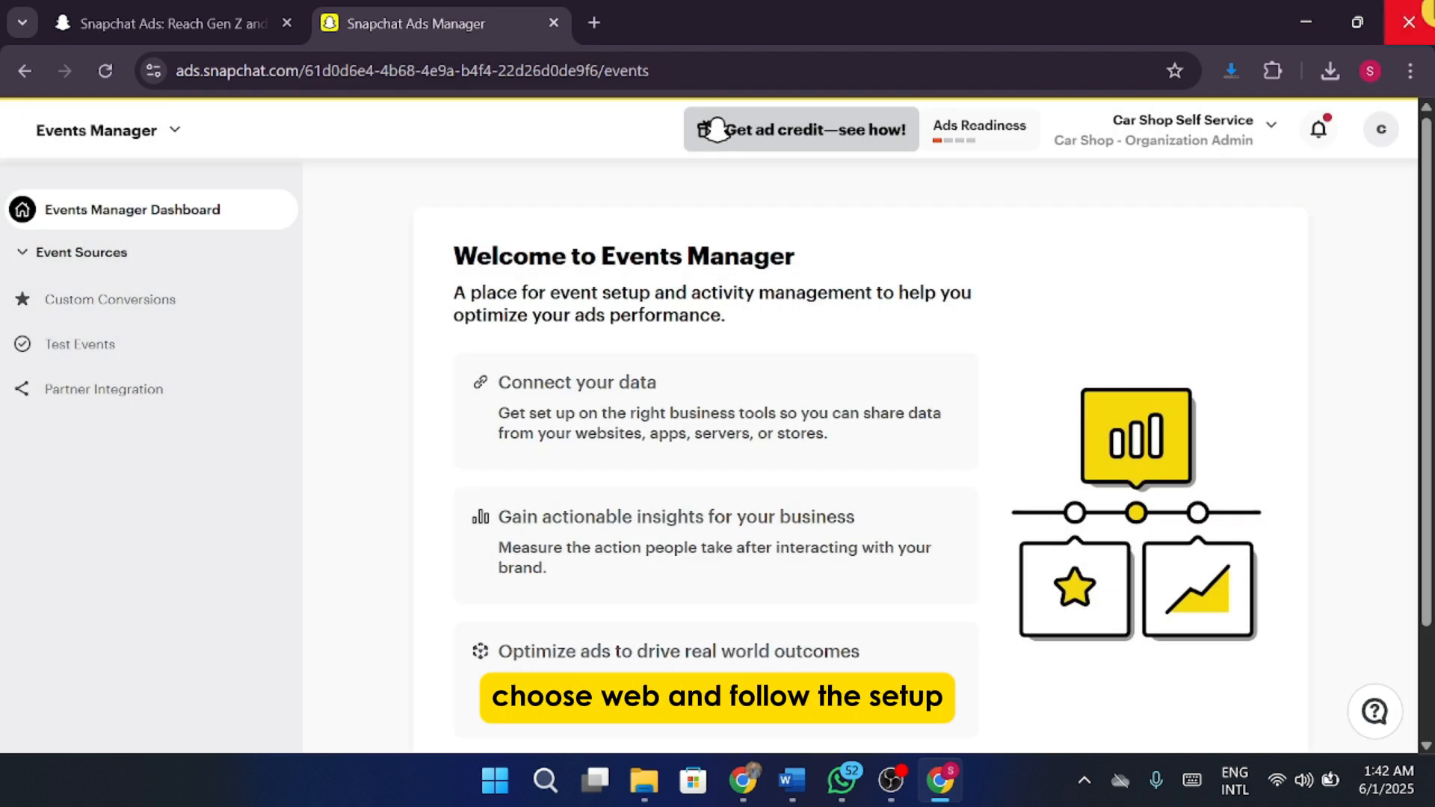
scroll(929, 384, down, 2)
click(617, 628)
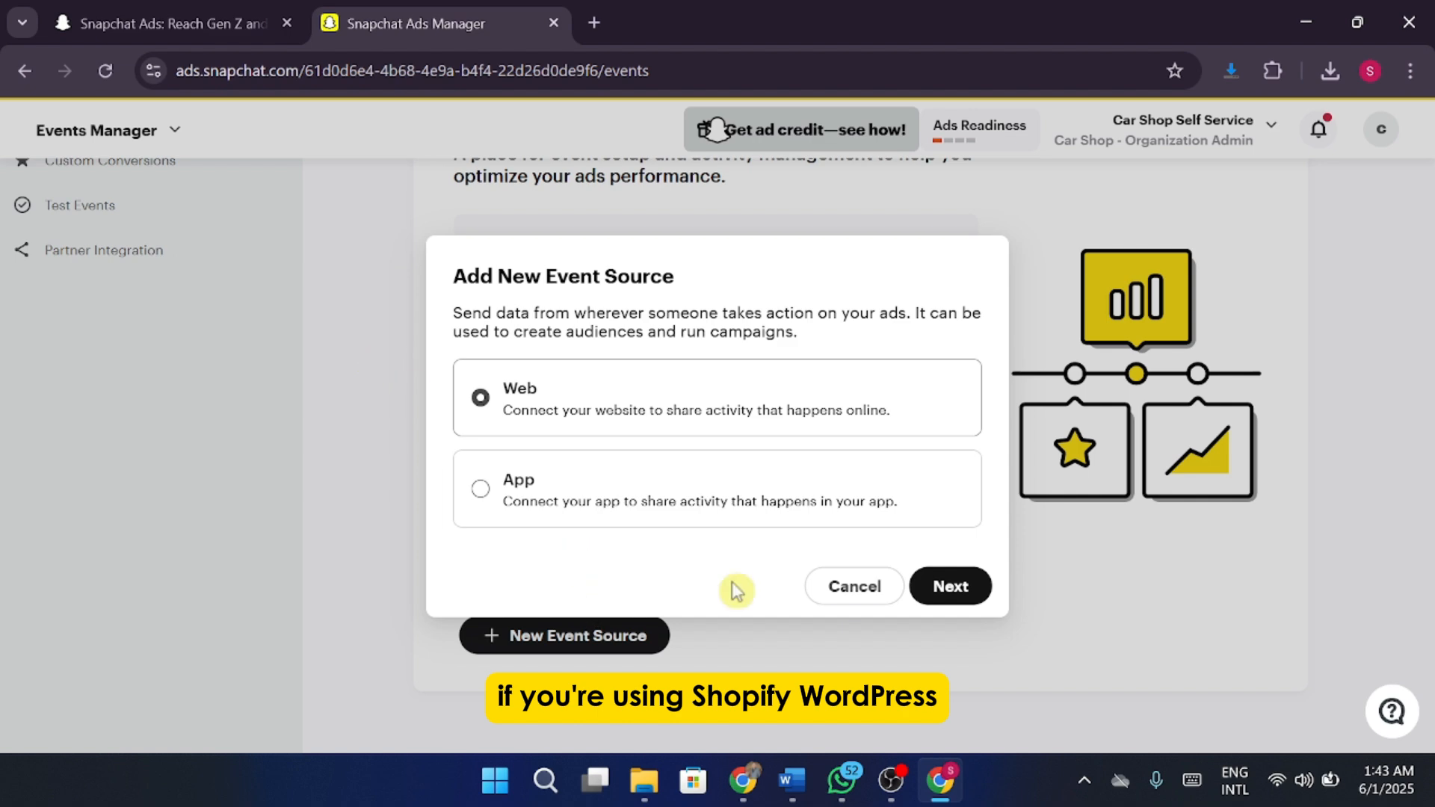
click(24, 71)
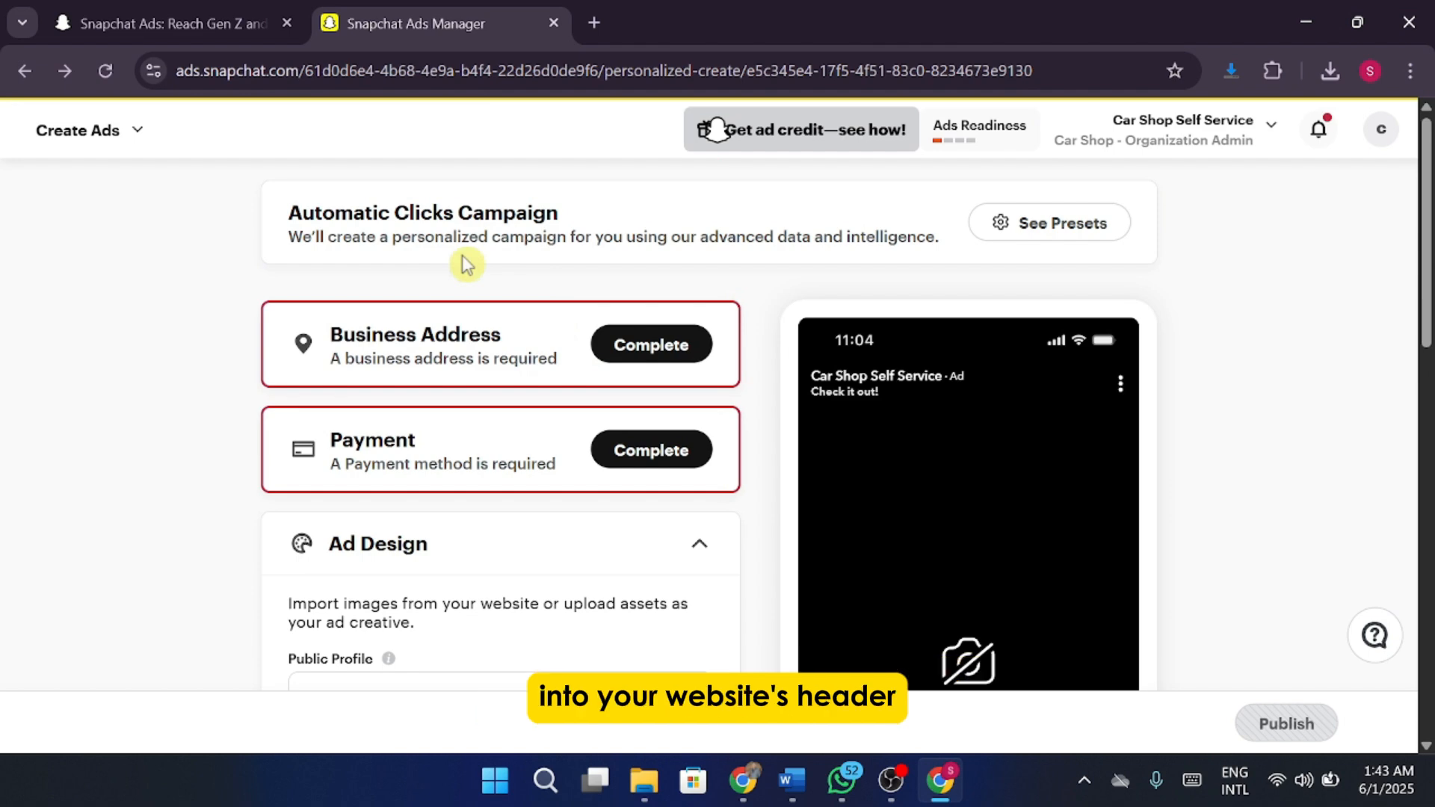
Create a new pixel named xyz in the business's Pixels settings
click(138, 133)
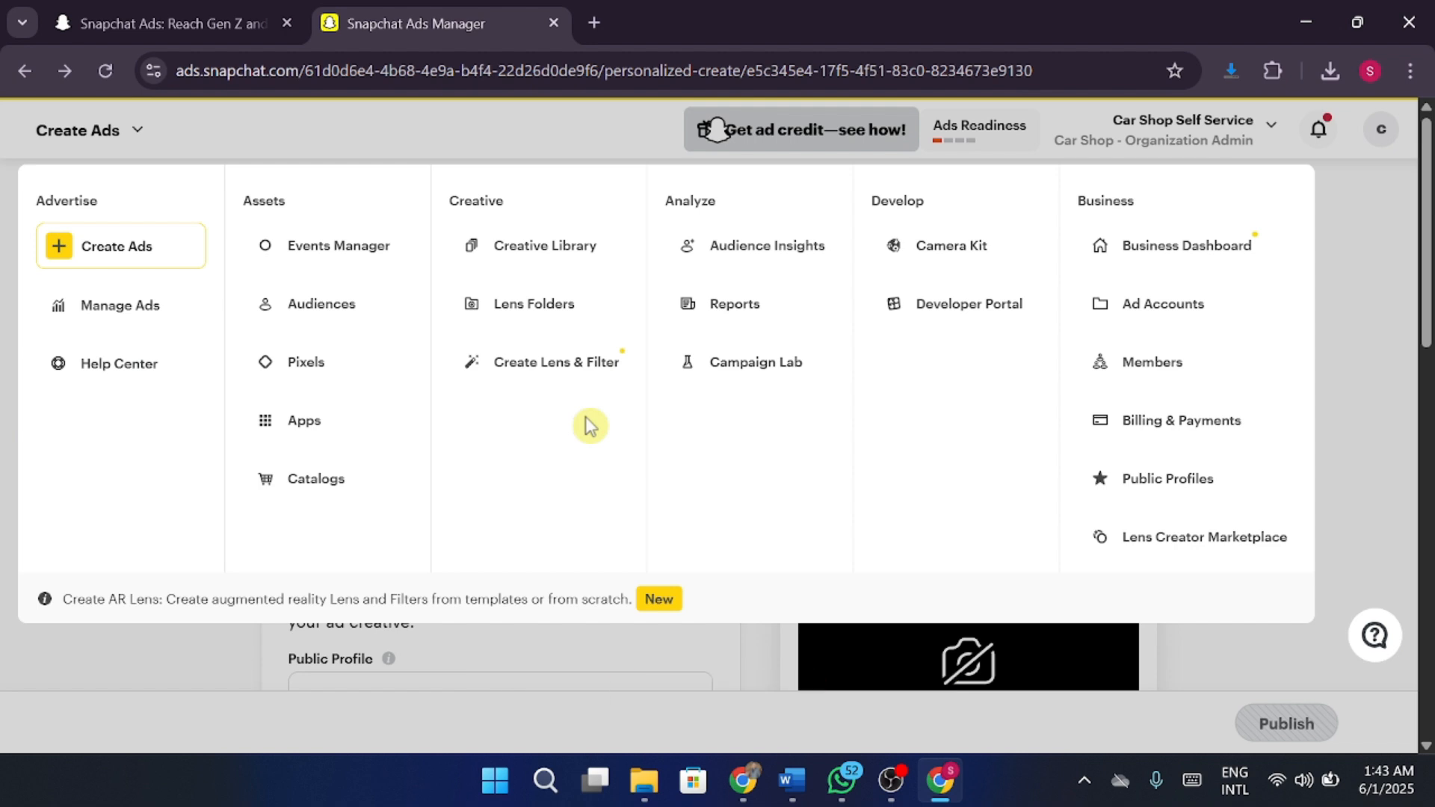
click(314, 365)
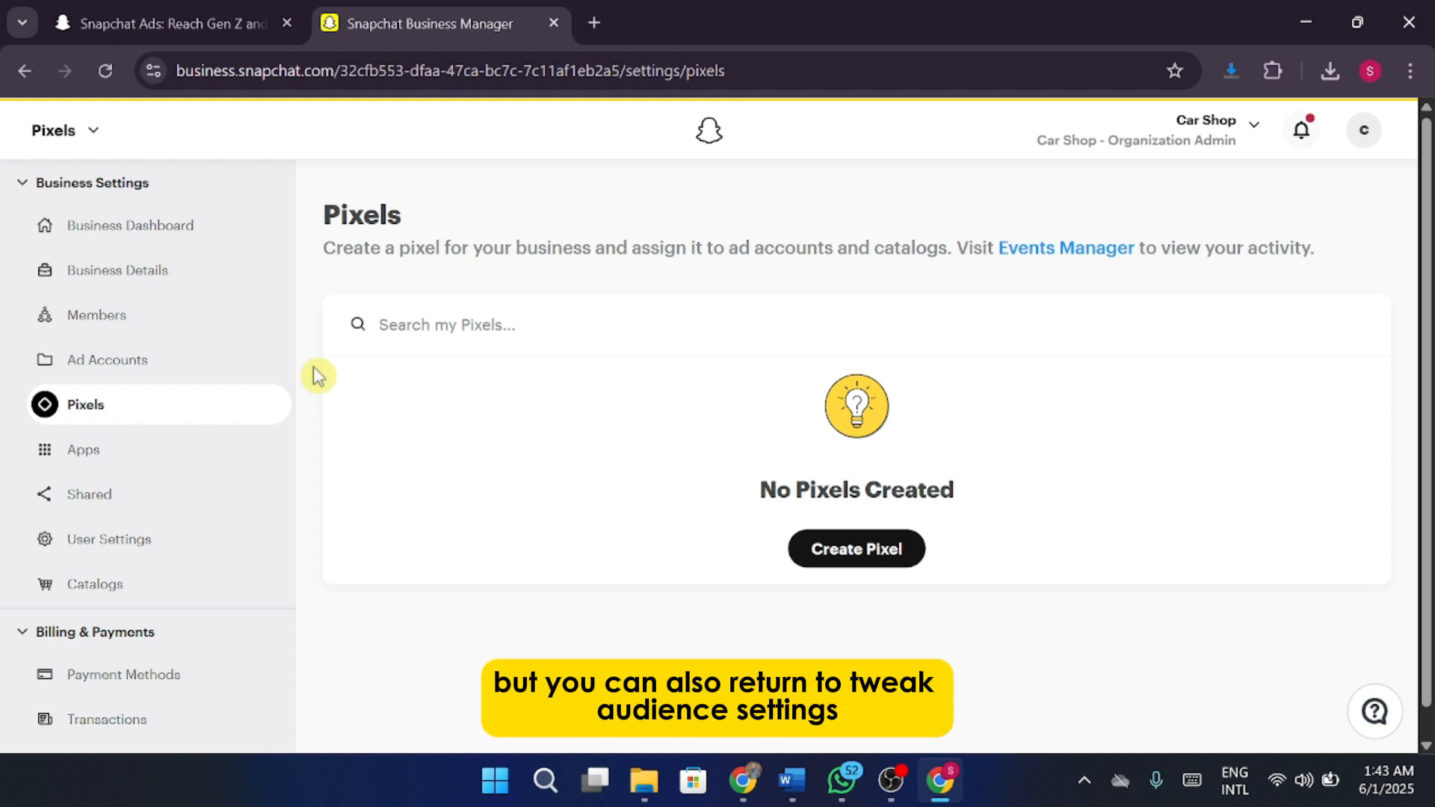
click(839, 565)
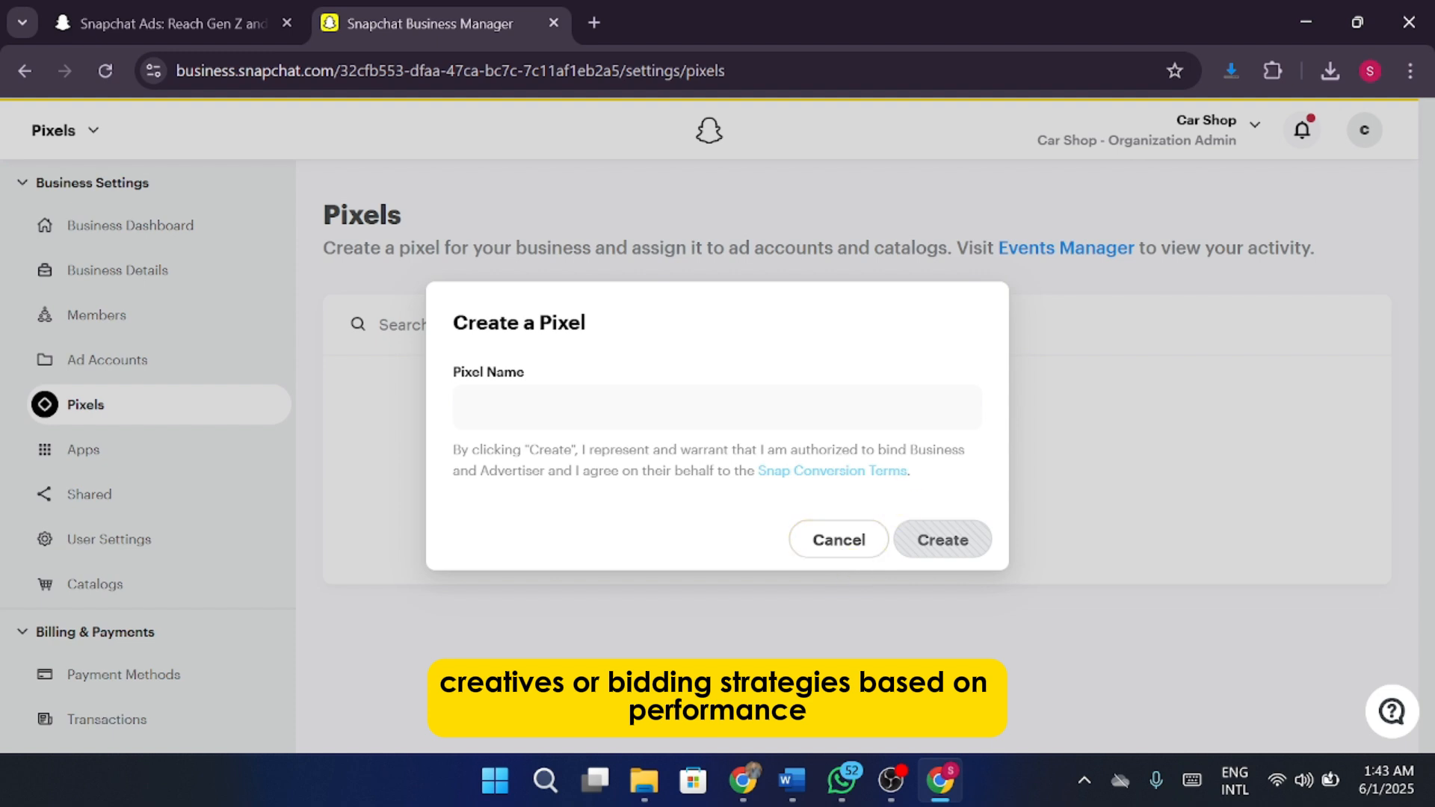
key(Tab)
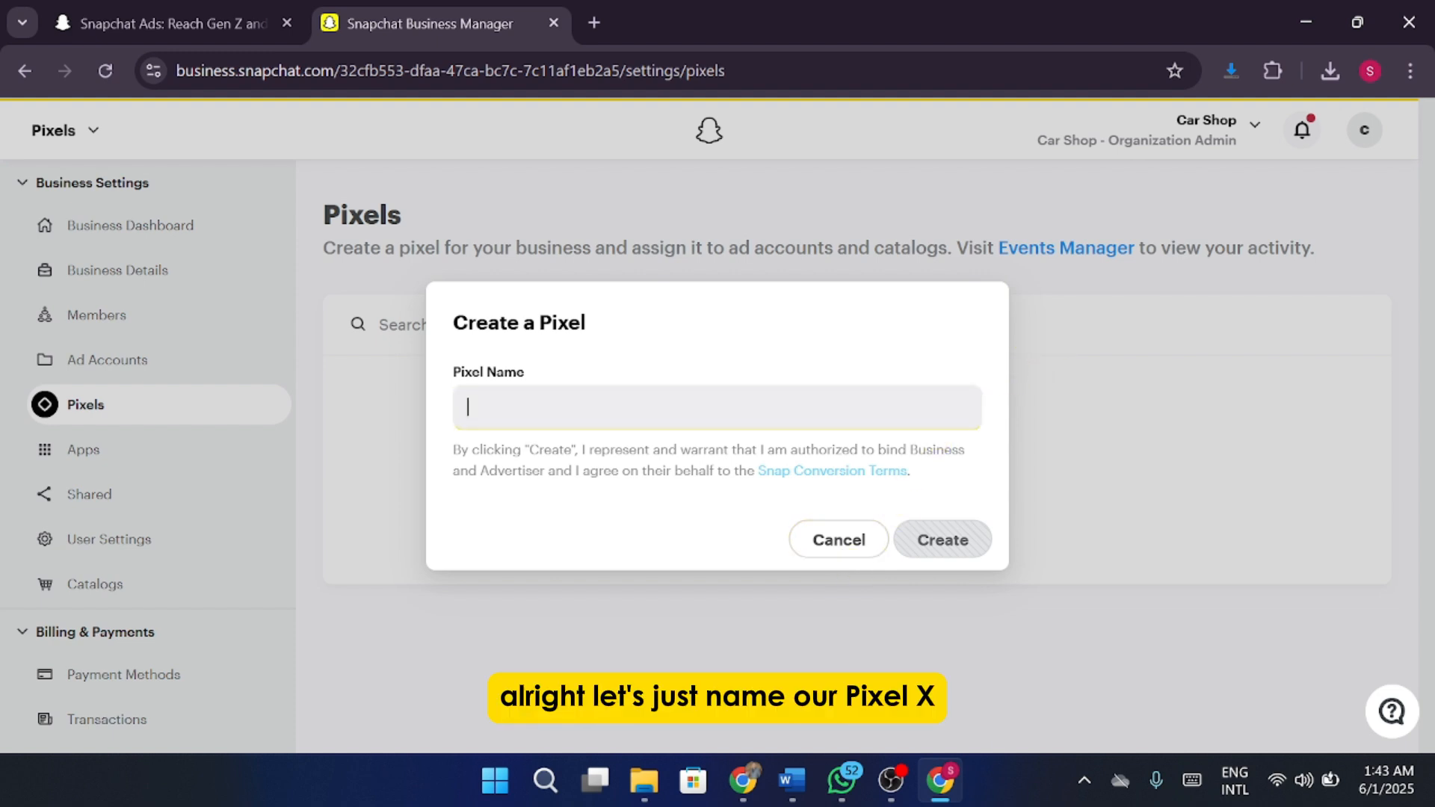
text(xyz)
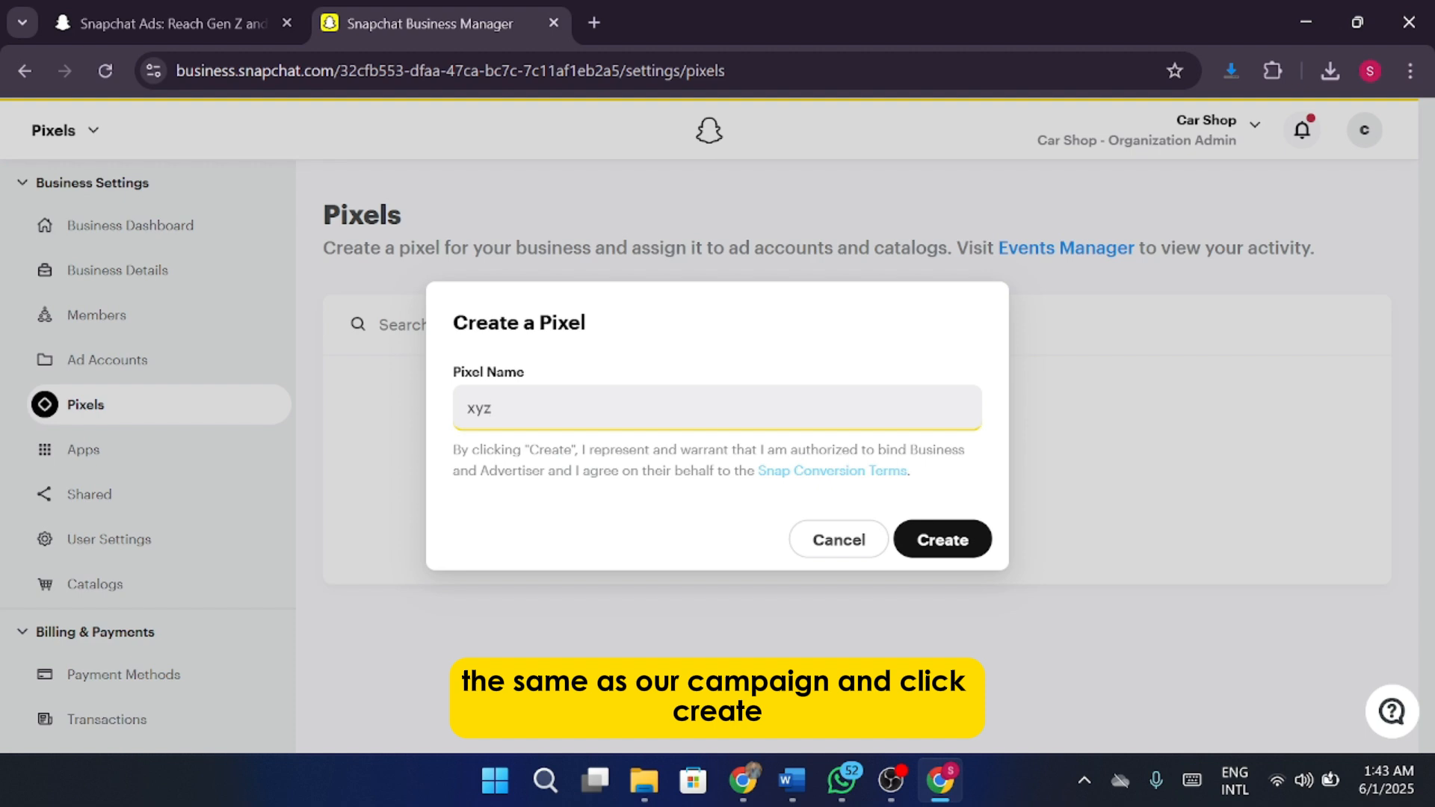
click(942, 560)
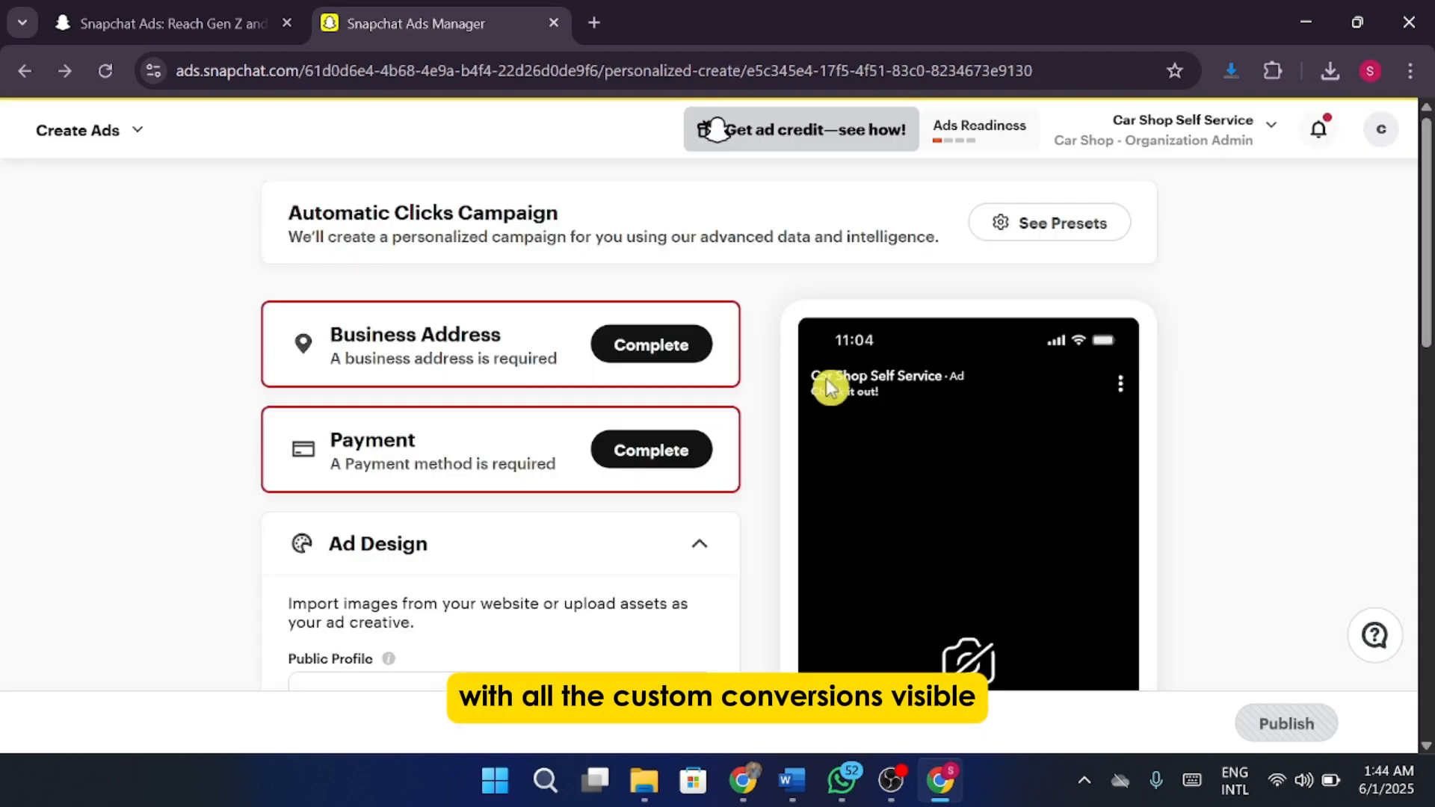
Review the campaign's business address and payment requirements, ad design, media, audience and budget sections, including the available Ads Manager areas
scroll(828, 386, down, 6)
scroll(827, 386, up, 6)
scroll(827, 386, down, 2)
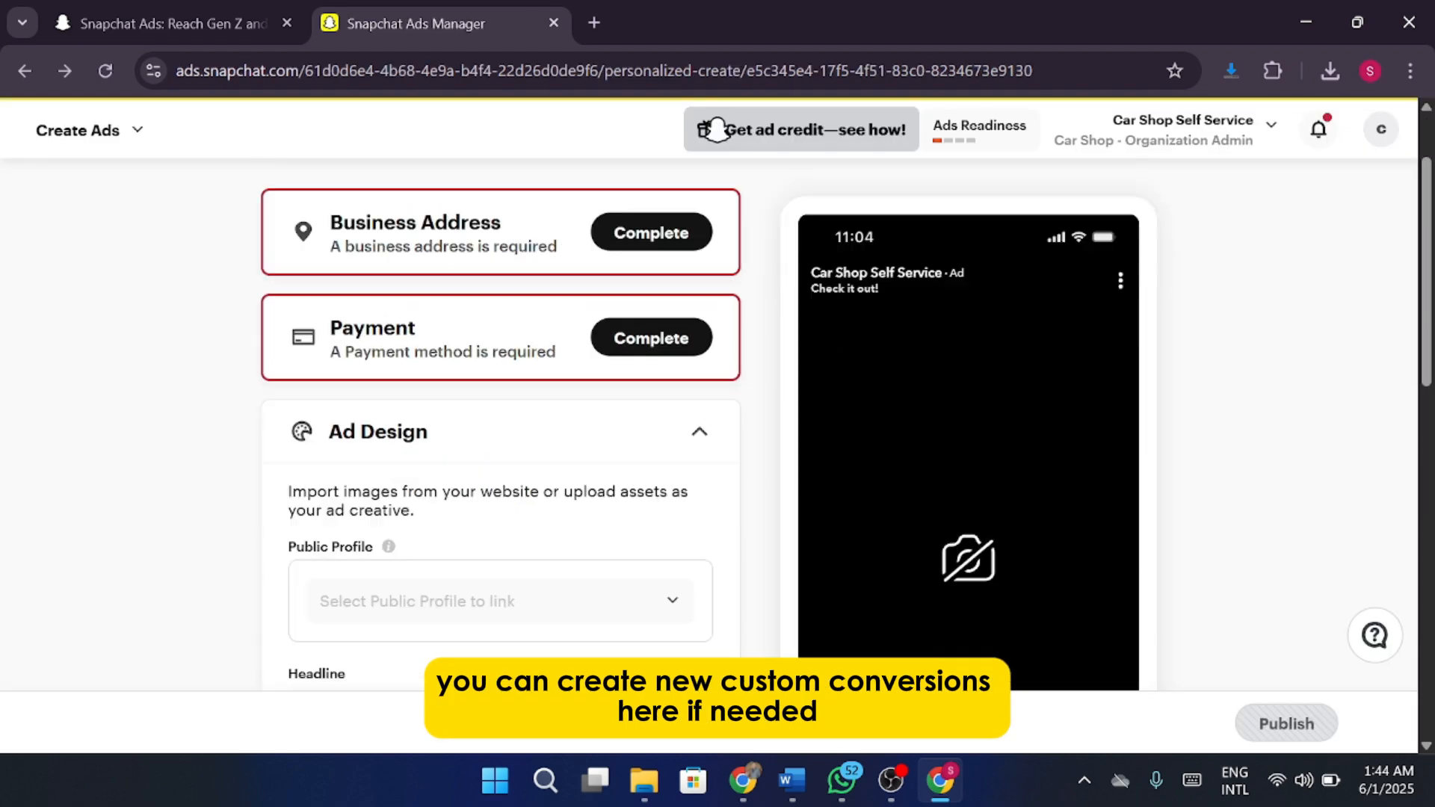
scroll(825, 397, down, 3)
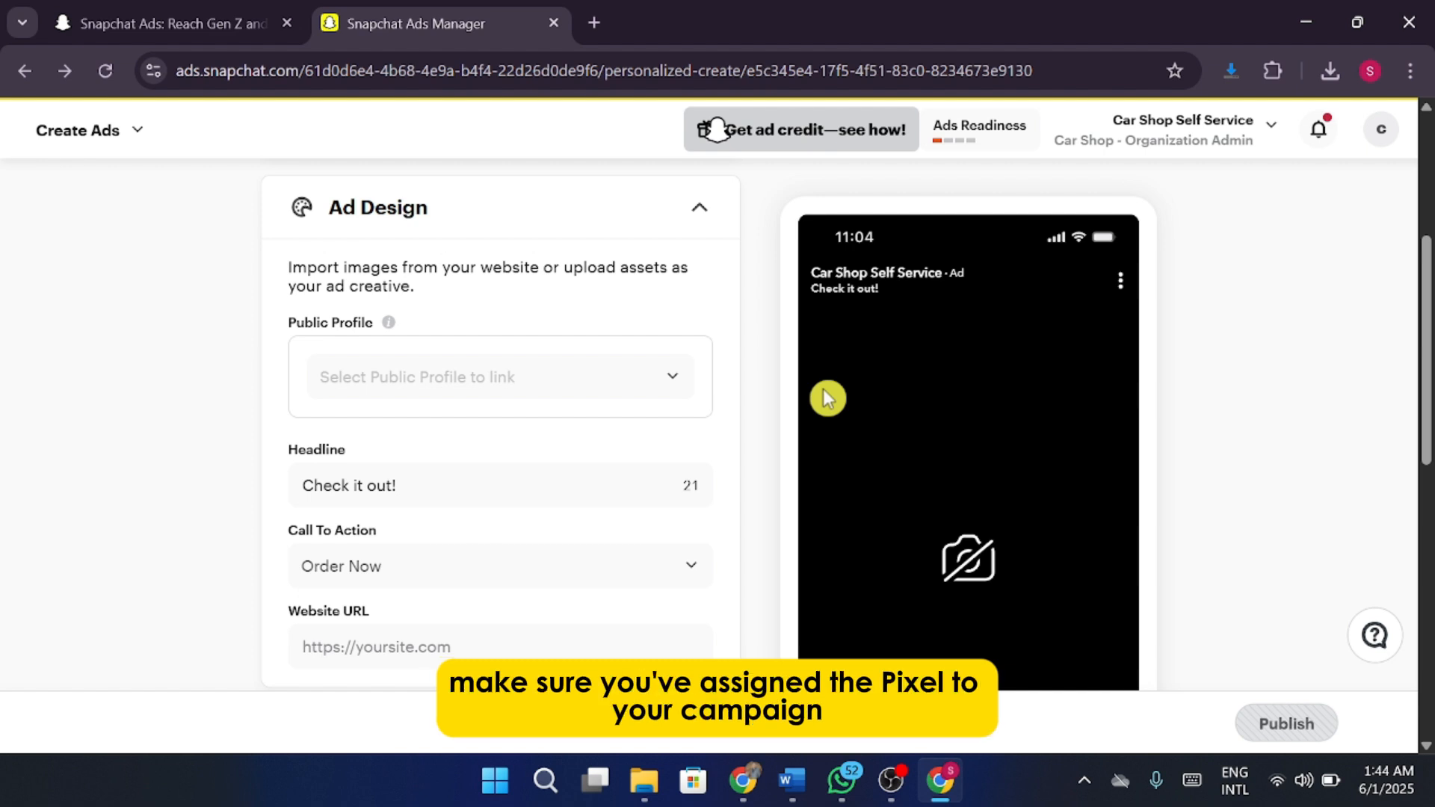
scroll(1083, 367, down, 6)
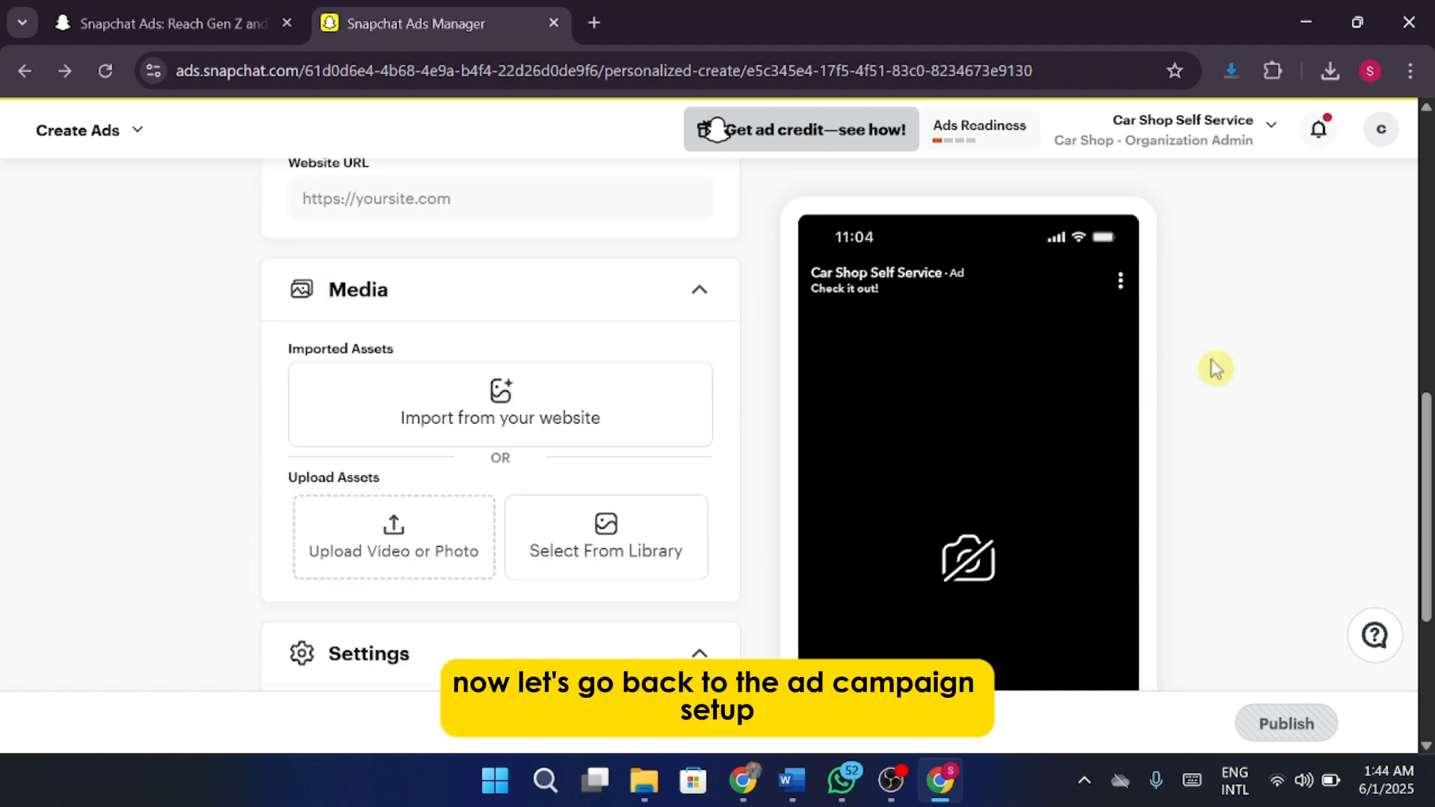
scroll(1216, 369, up, 6)
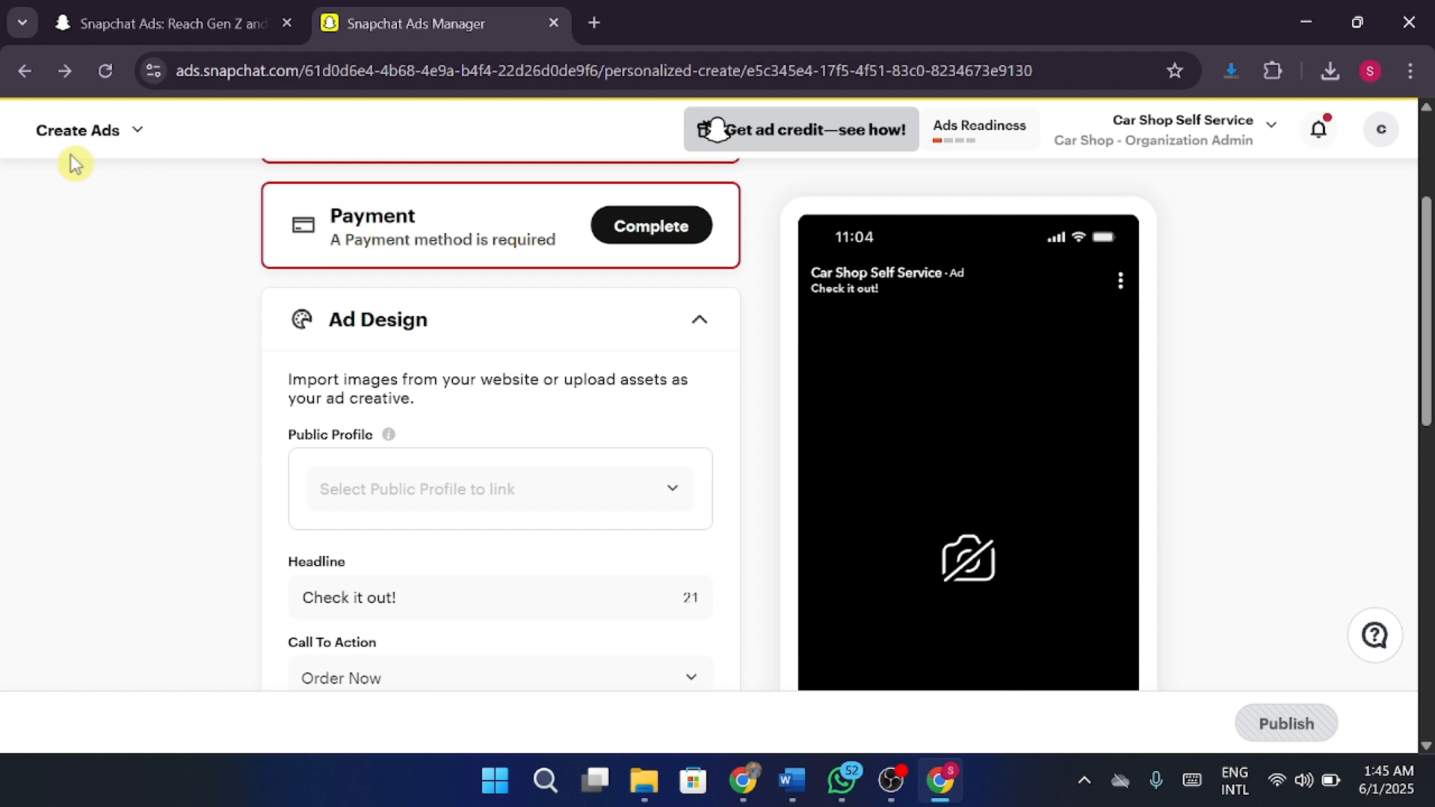
click(101, 136)
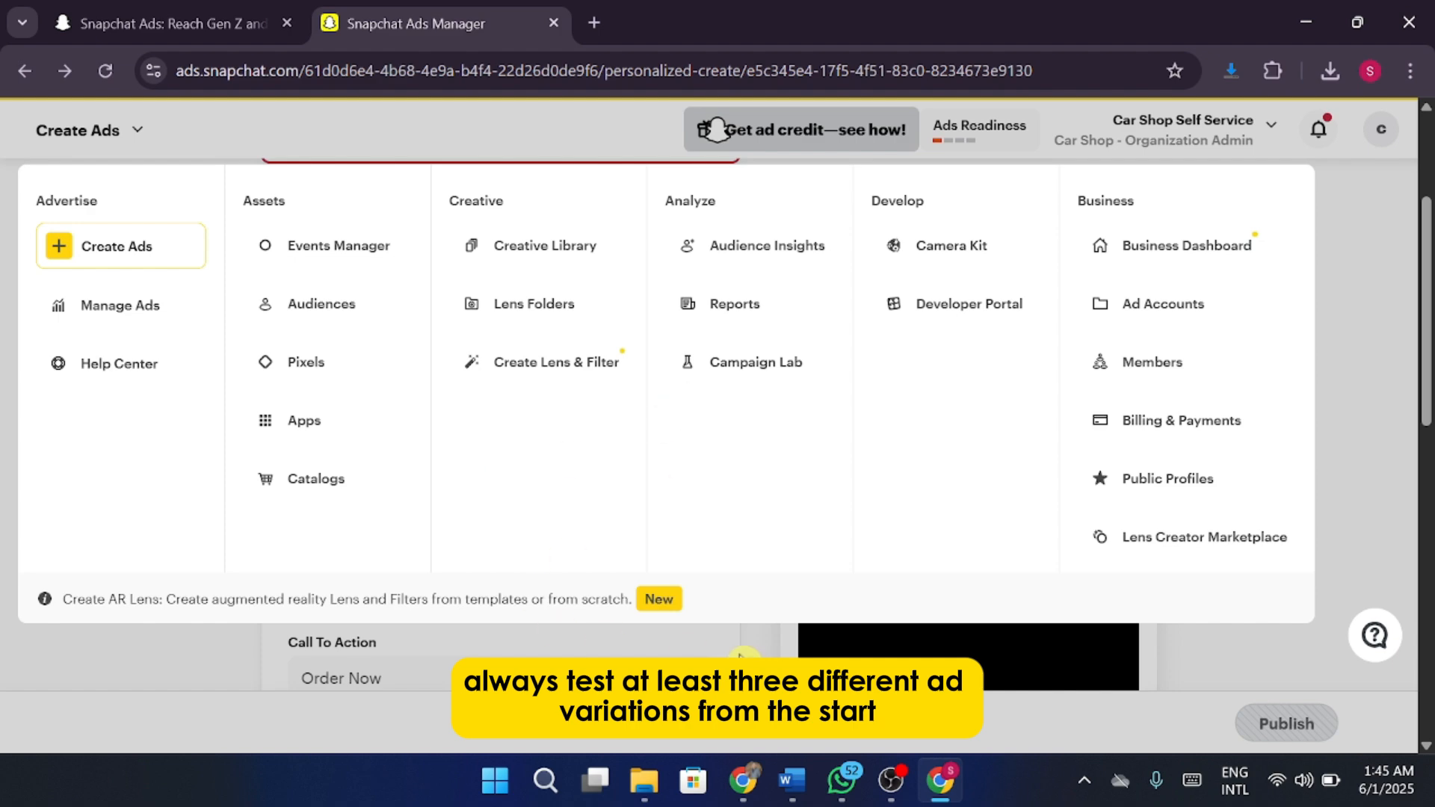
click(1230, 639)
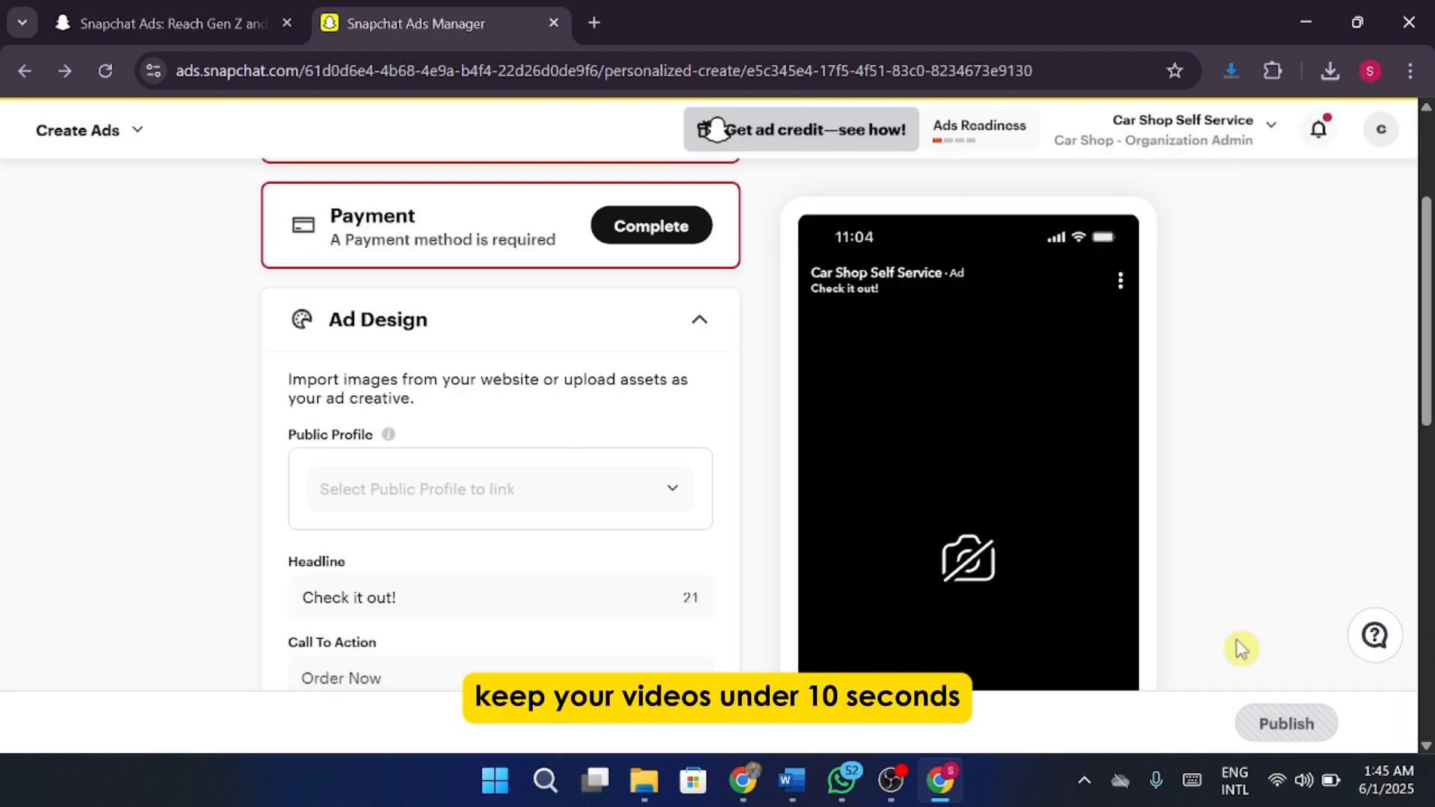
scroll(1265, 426, down, 4)
scroll(1268, 427, down, 6)
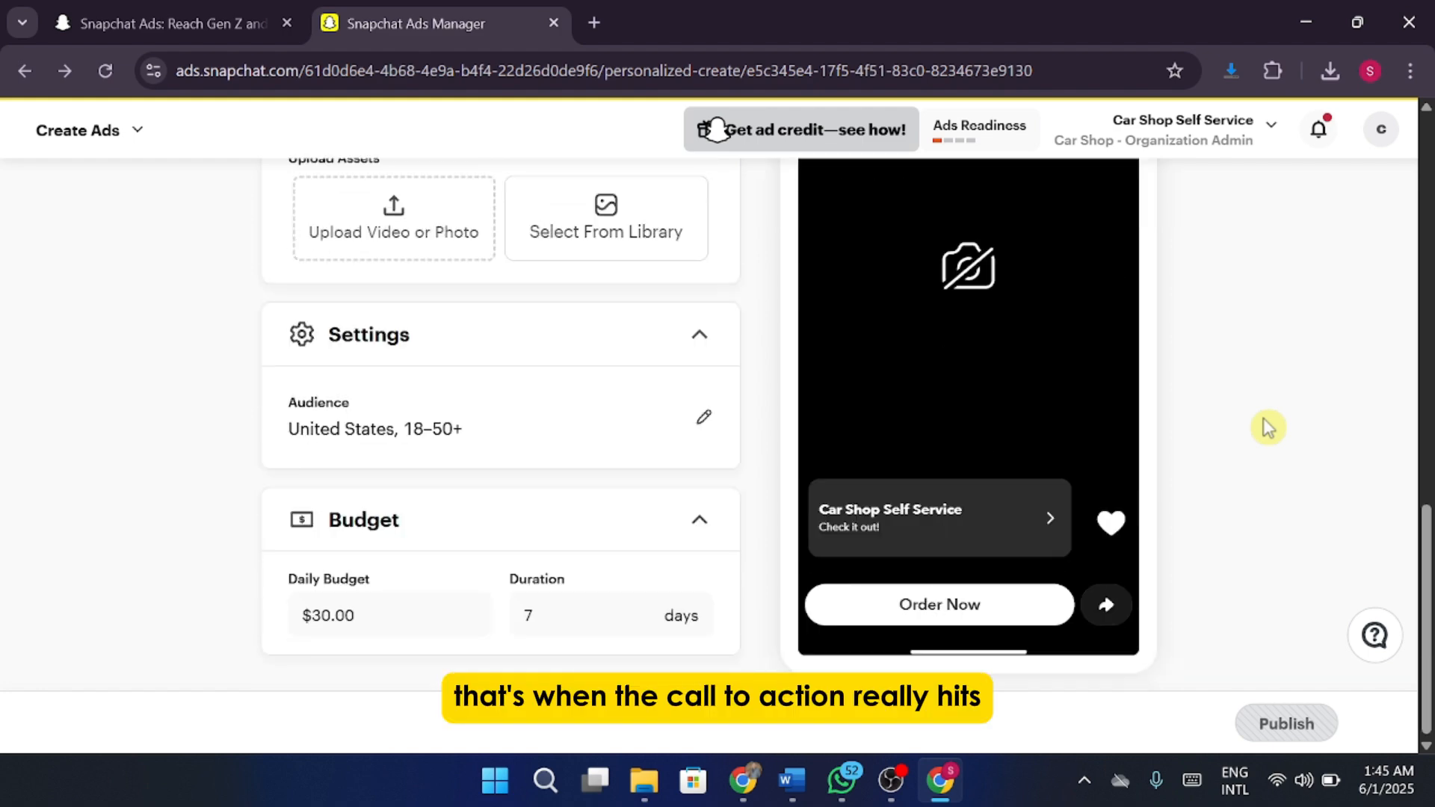
scroll(1268, 428, up, 6)
scroll(1268, 427, up, 5)
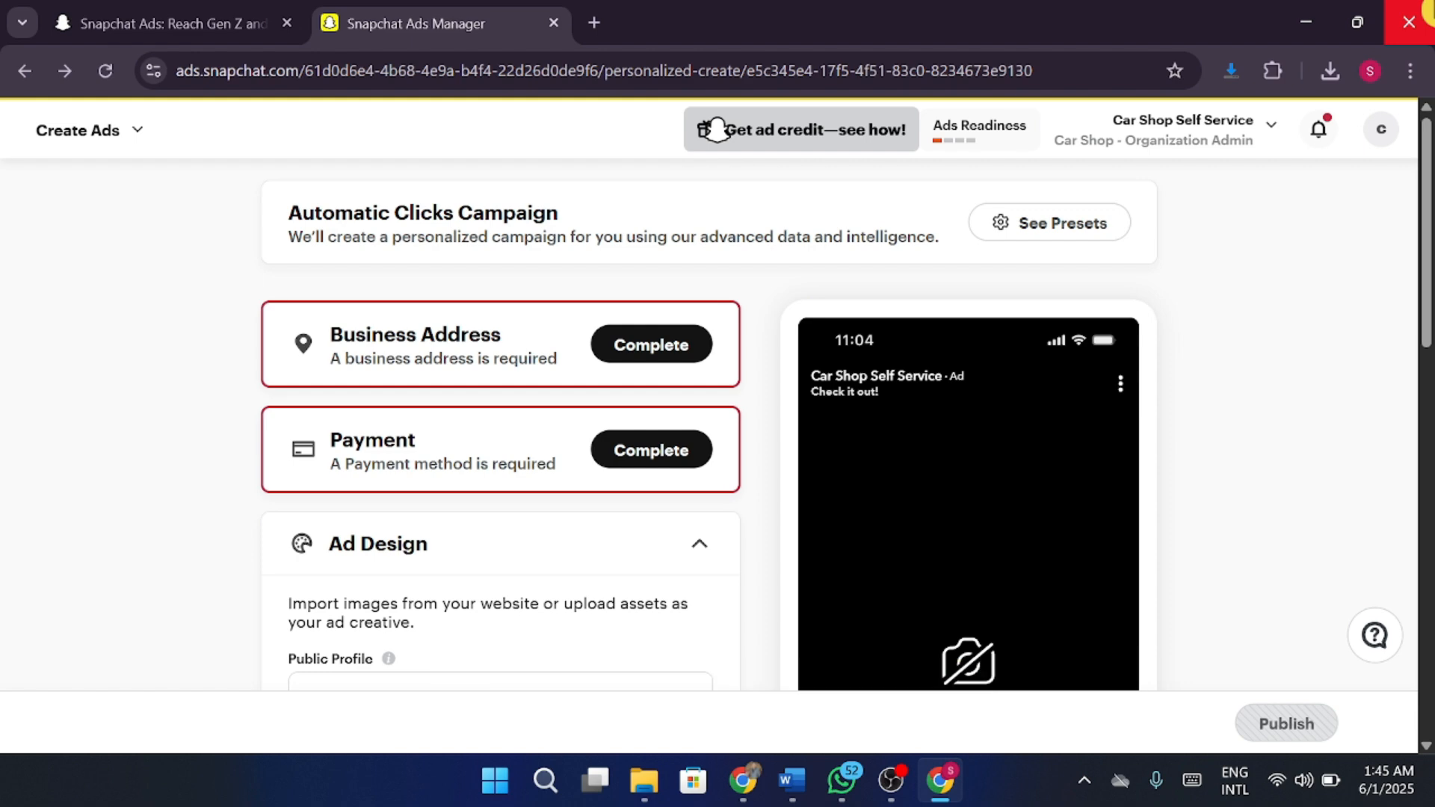
Close the browser window
click(1413, 17)
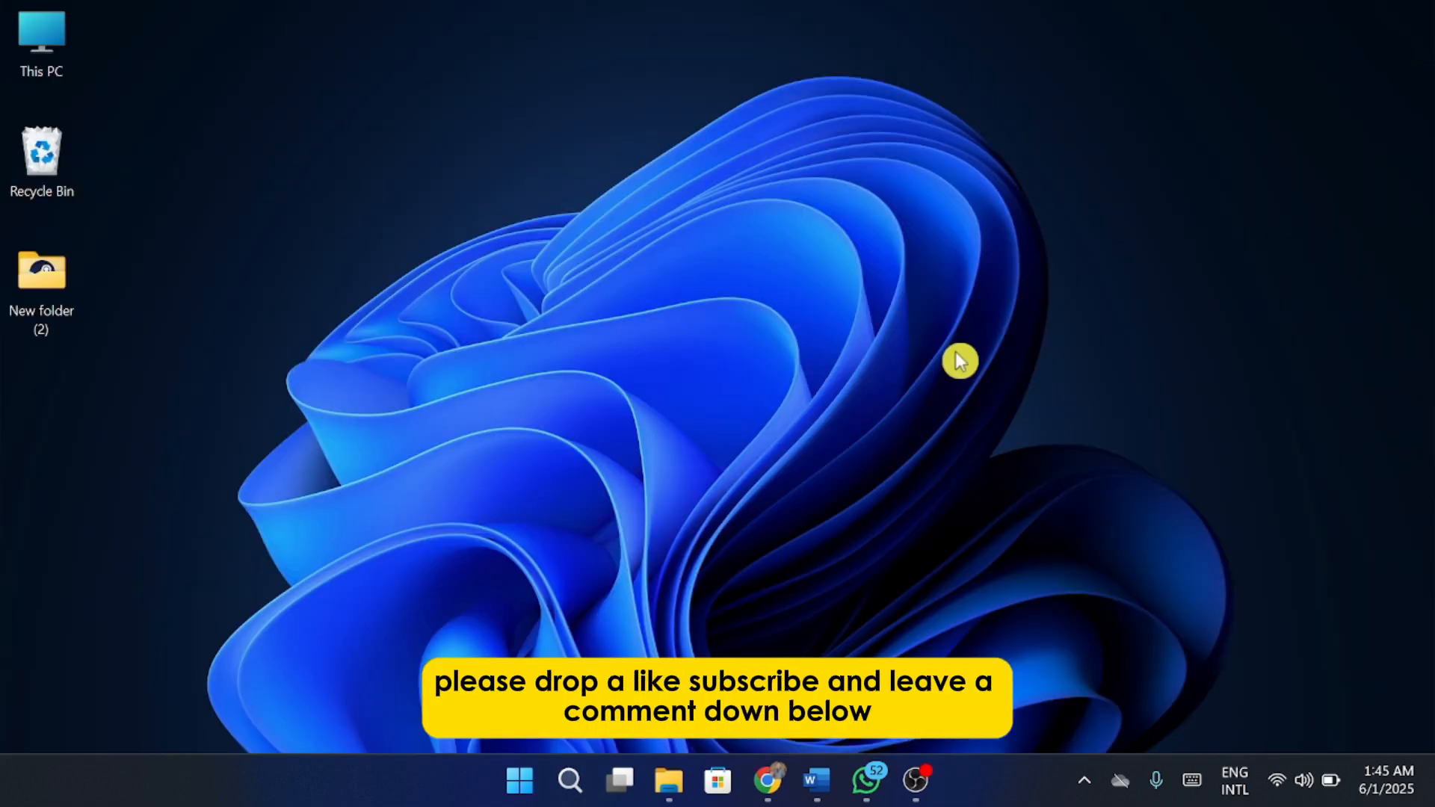